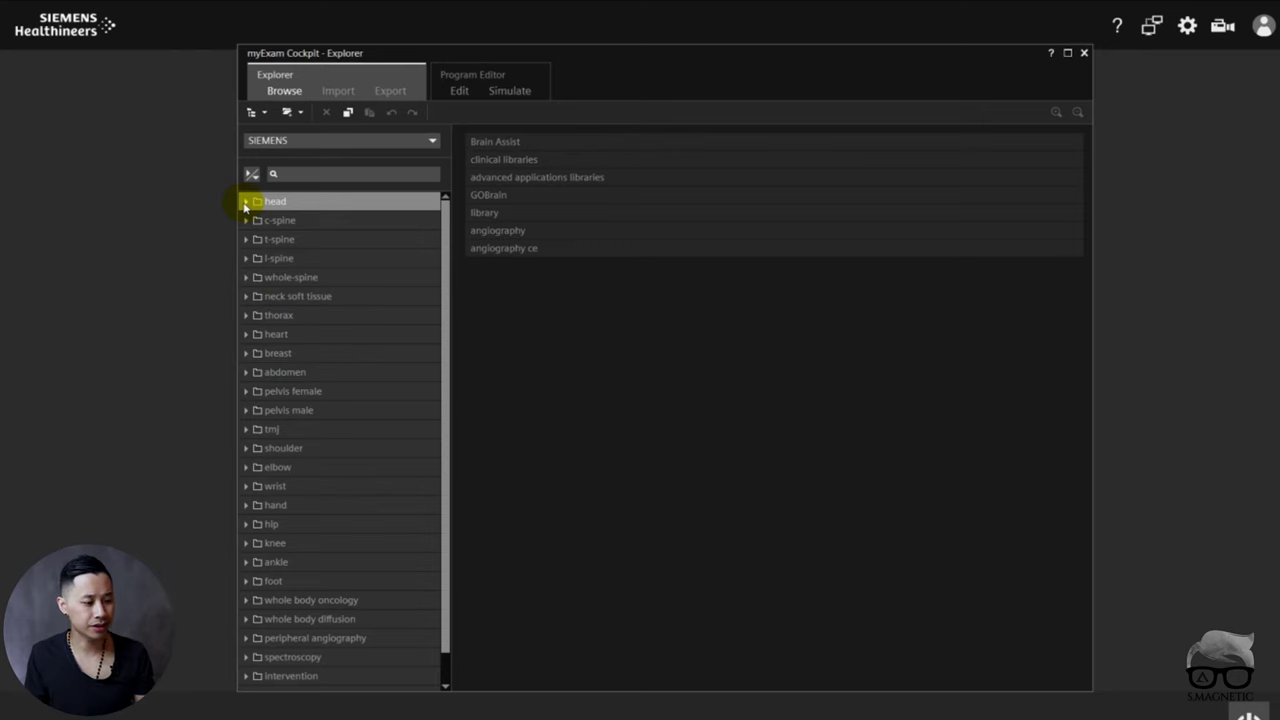
# Open the t2_tse_tra_512 protocol from head > library > T2 for editing
pyautogui.click(245, 202)
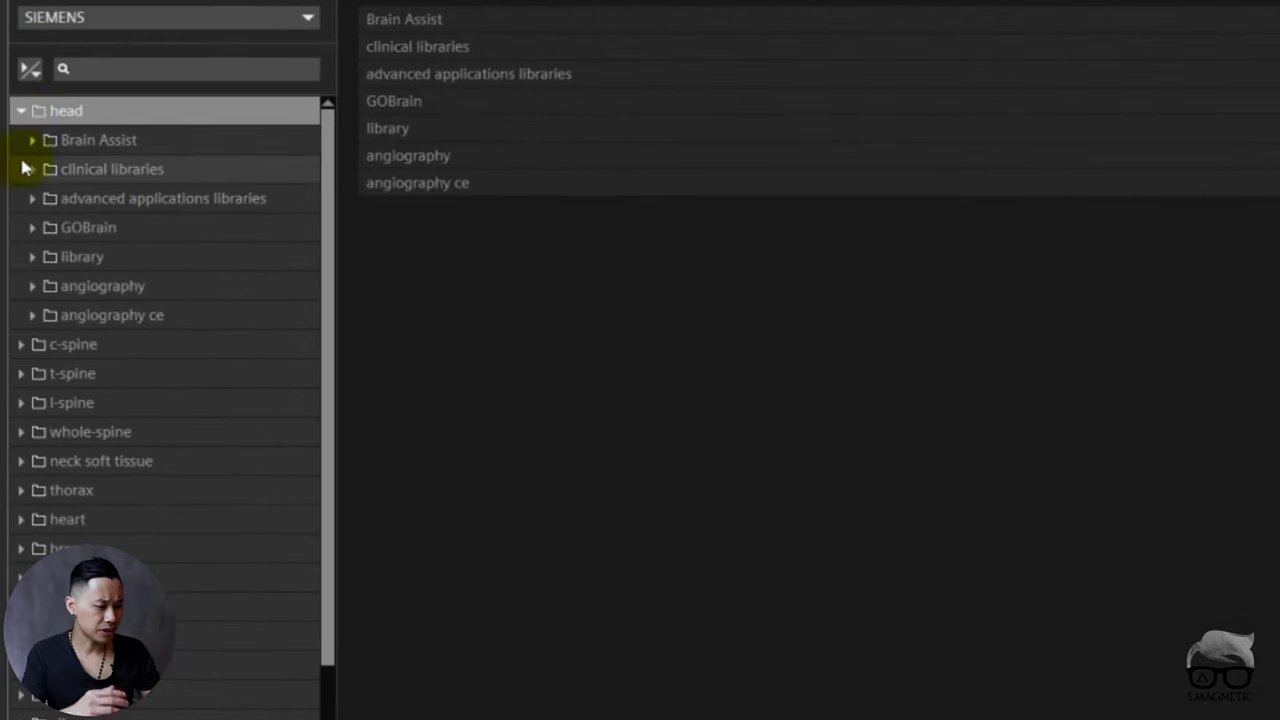
pyautogui.click(32, 257)
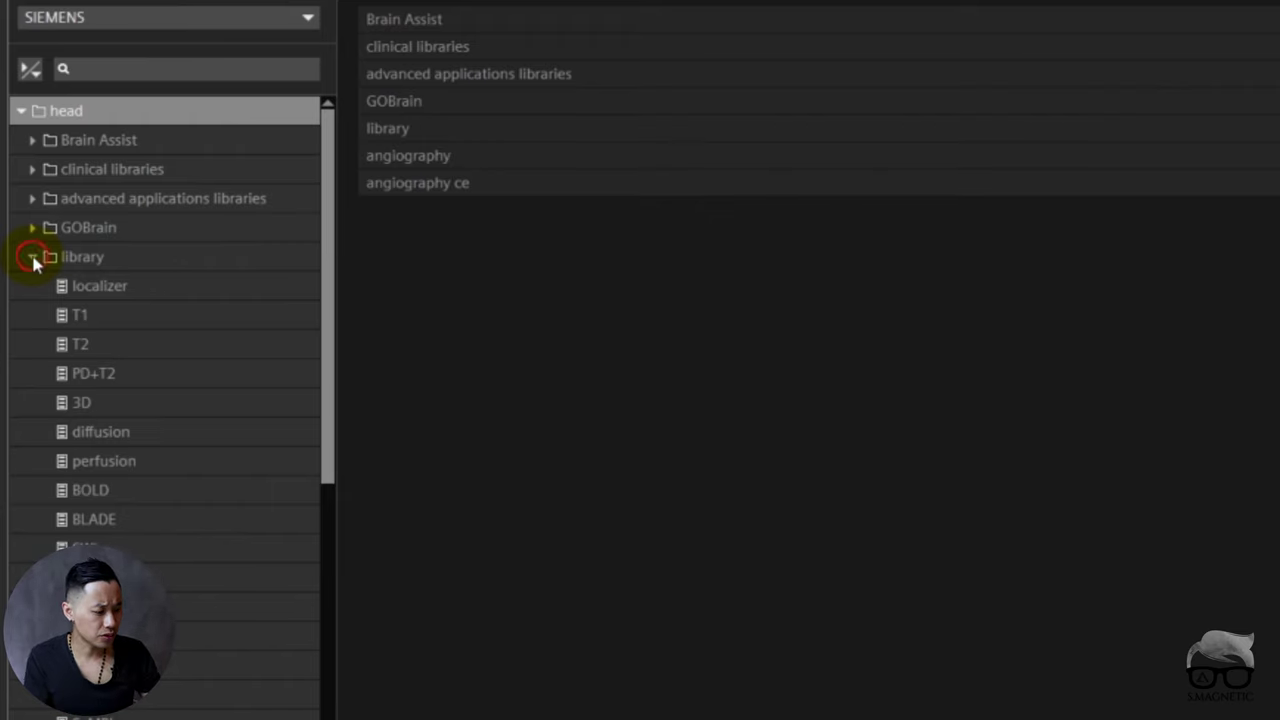
pyautogui.click(88, 350)
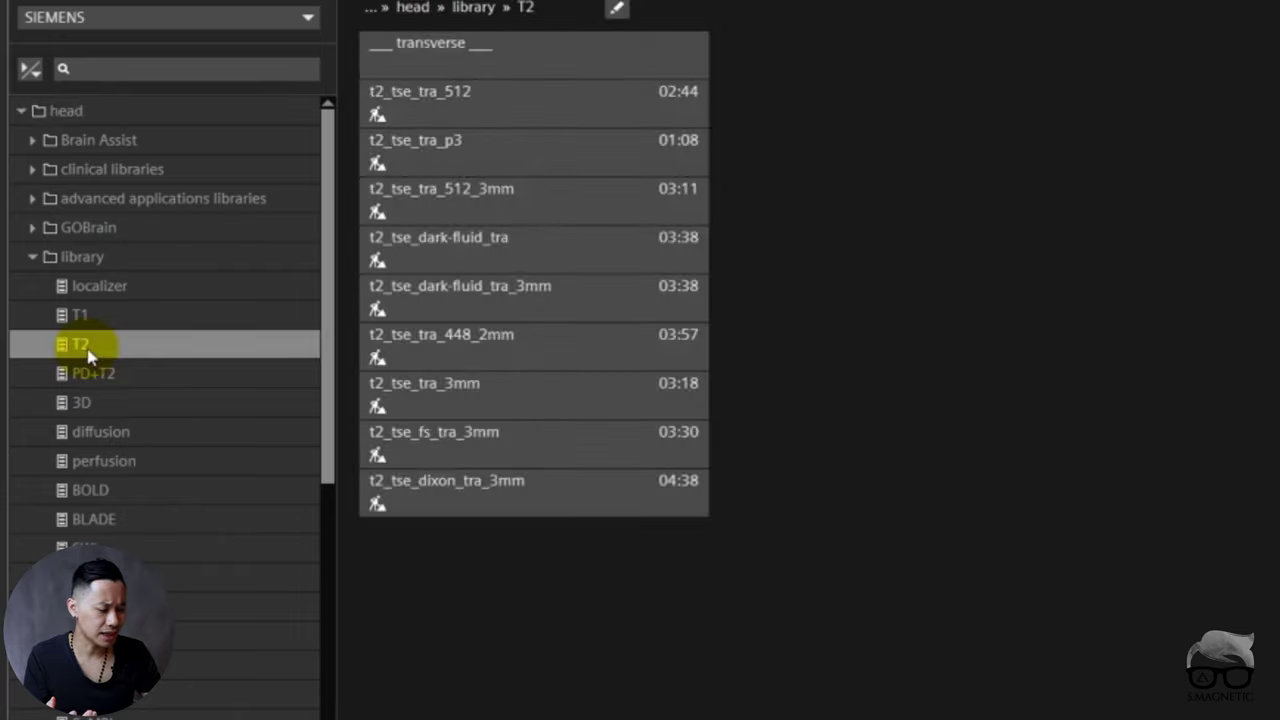
pyautogui.click(611, 8)
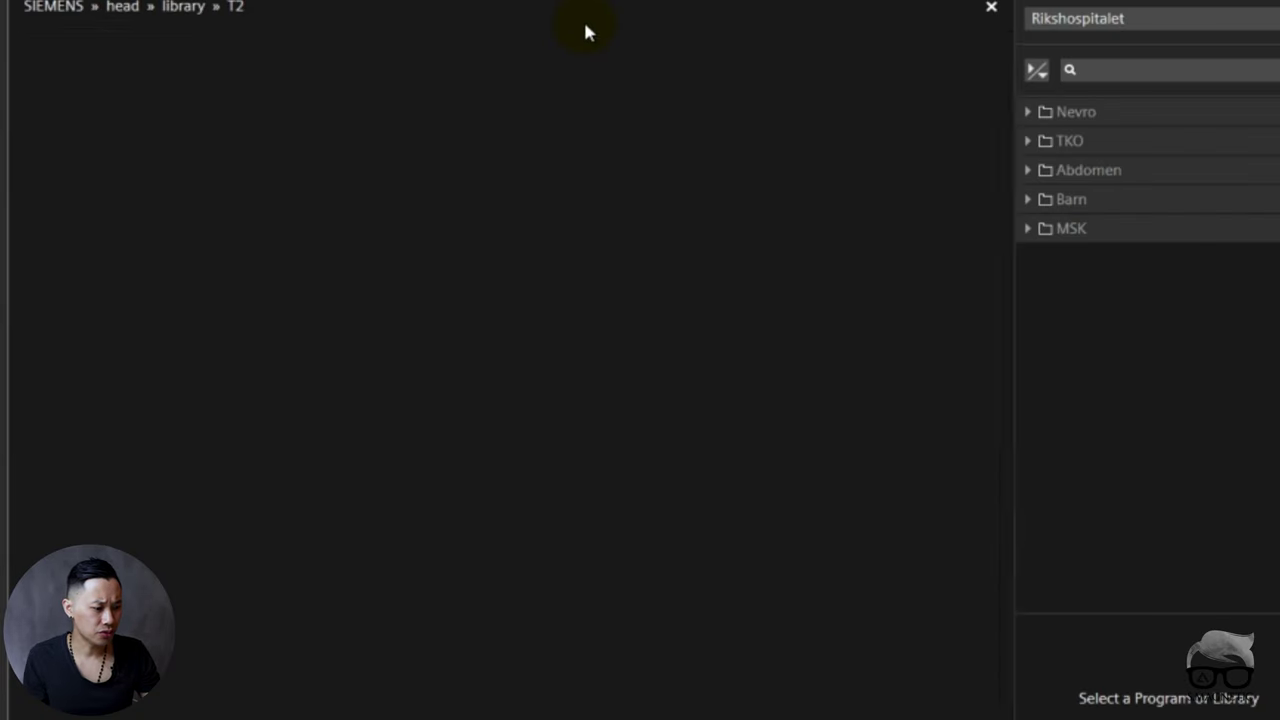
pyautogui.doubleClick(214, 100)
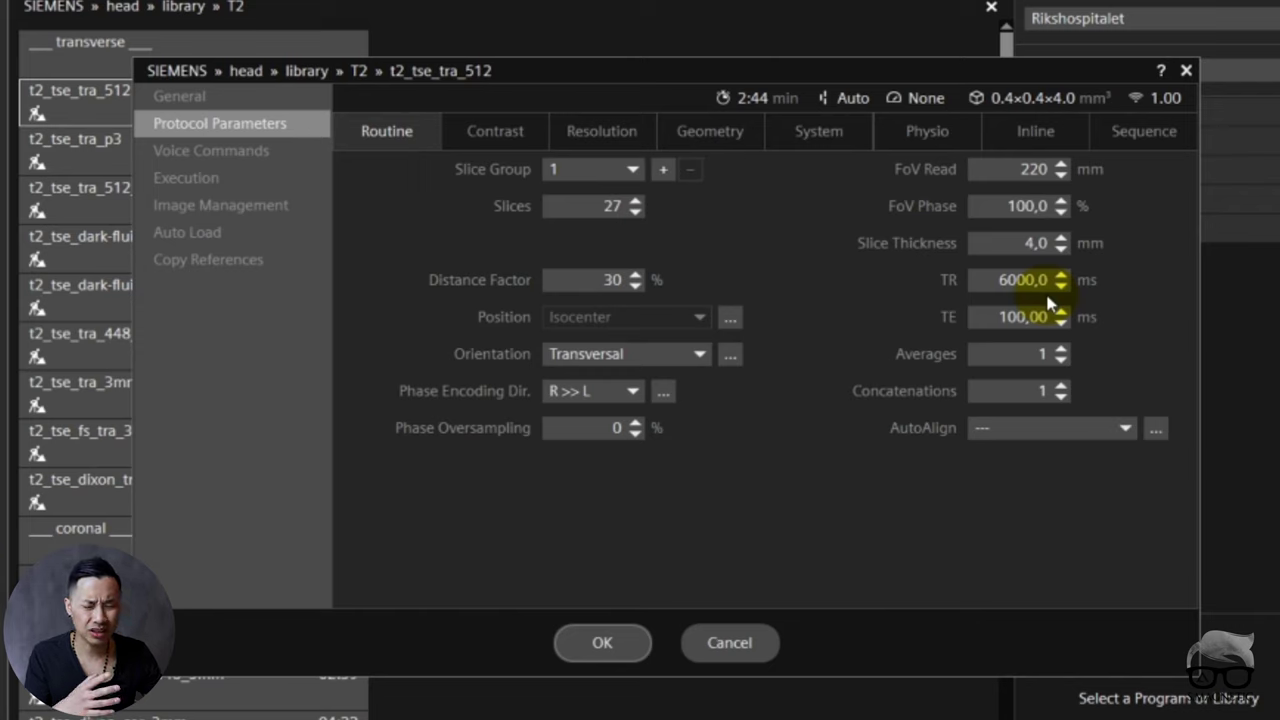
# Show the TR range slider, revealing a 4730 ms minimum against the current 6000 ms
pyautogui.click(1022, 280)
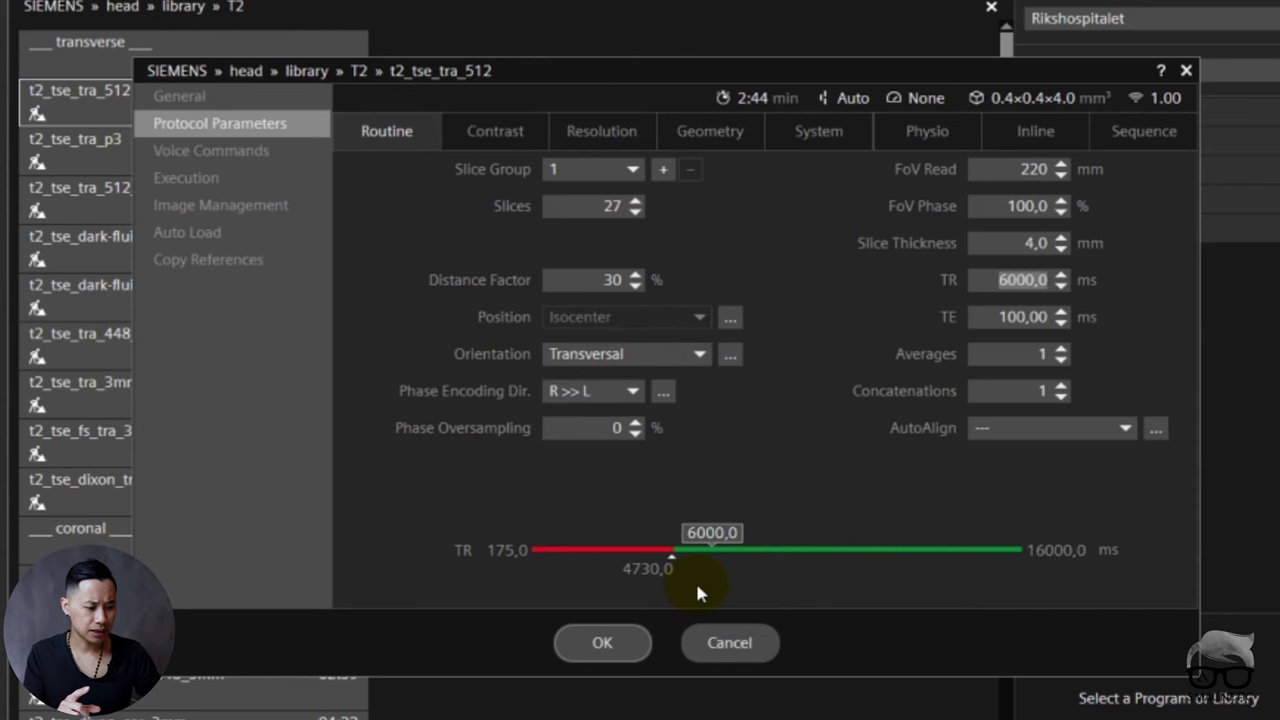
# Drop TR to its 4730 ms minimum and raise the slice count from 27 to 30
pyautogui.moveTo(695, 580); pyautogui.dragTo(649, 568)
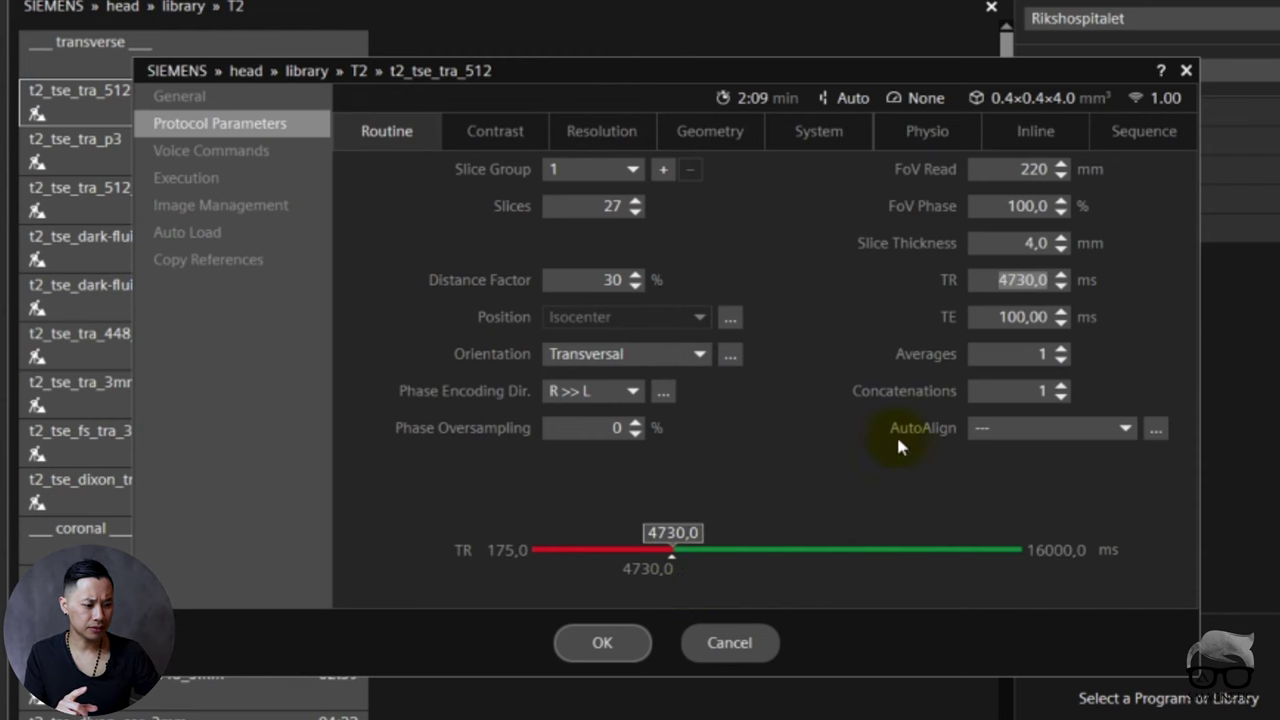
pyautogui.click(1020, 388)
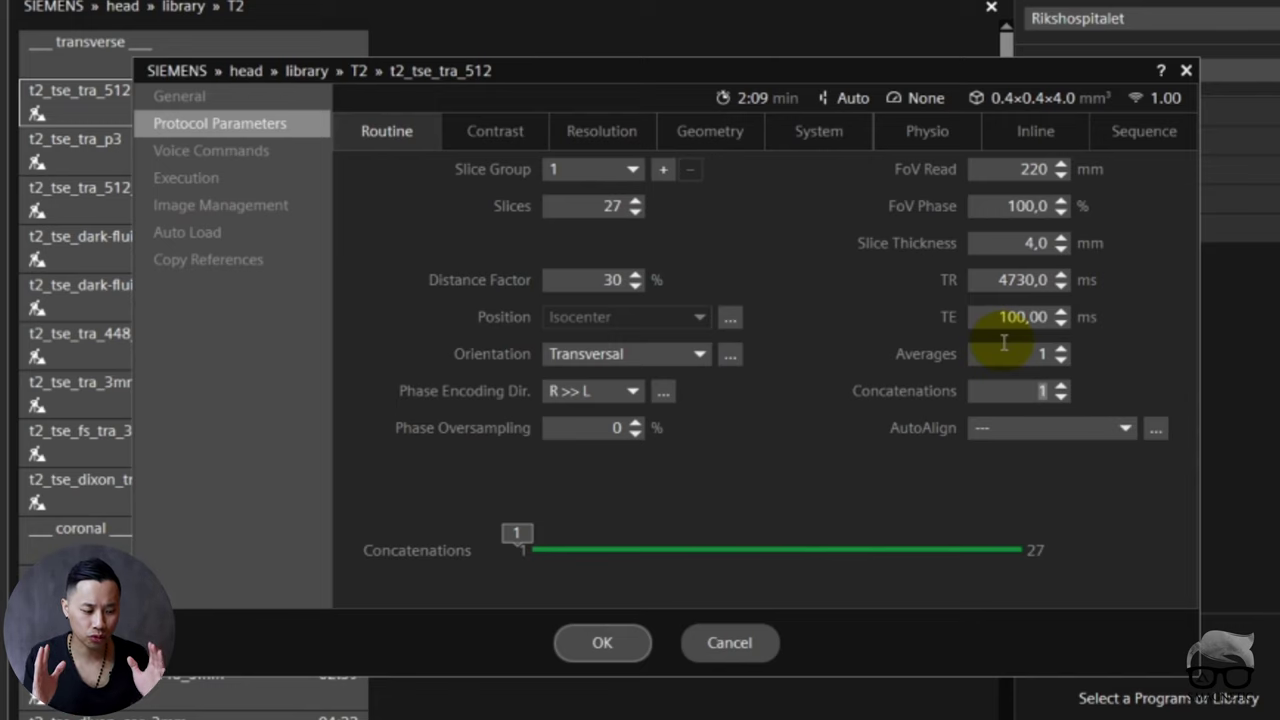
pyautogui.click(585, 206)
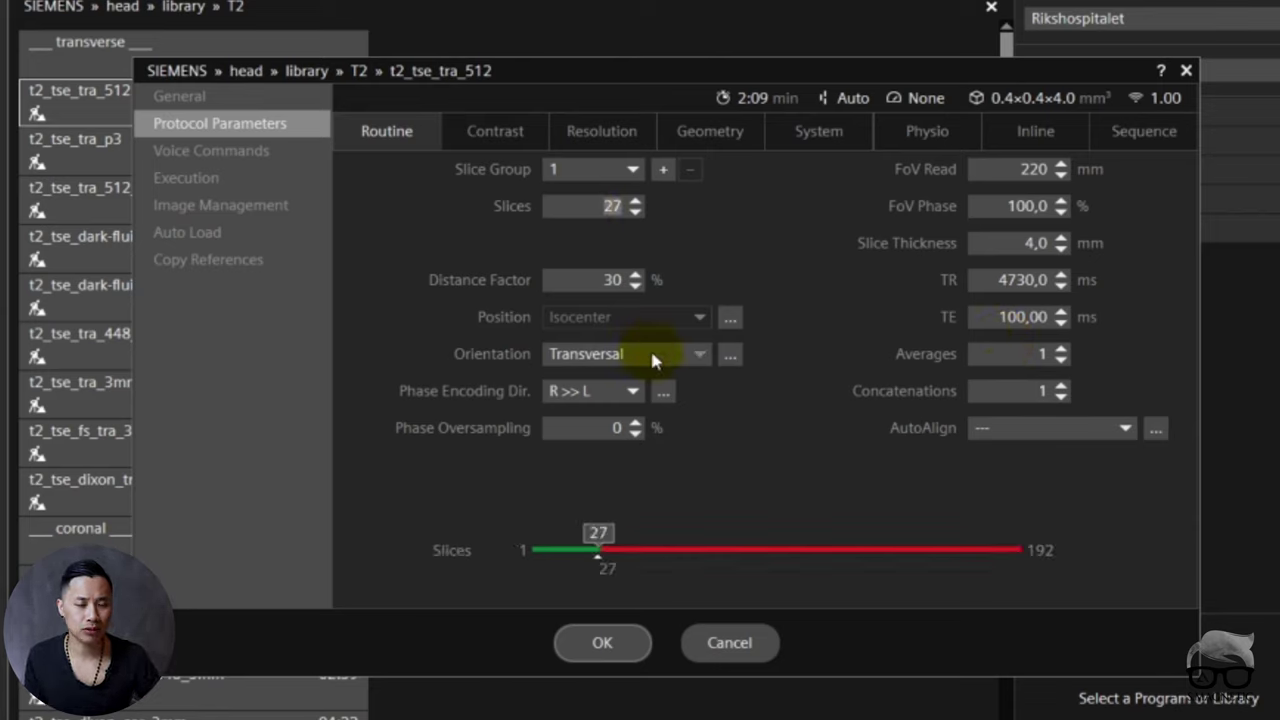
pyautogui.click(635, 201)
pyautogui.click(635, 201)
pyautogui.click(635, 201)
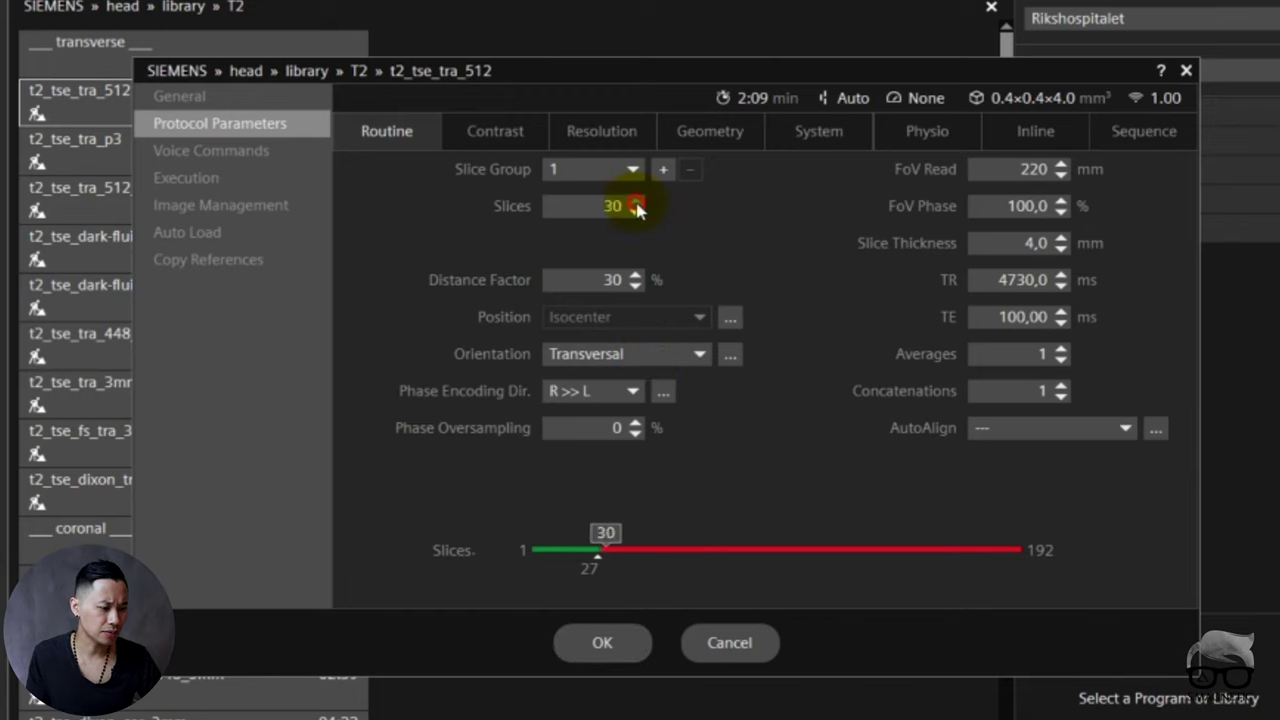
# Confirm 30 slices and accept the Scan Assistant raising TR from 4730 to 5250 ms
pyautogui.click(607, 566)
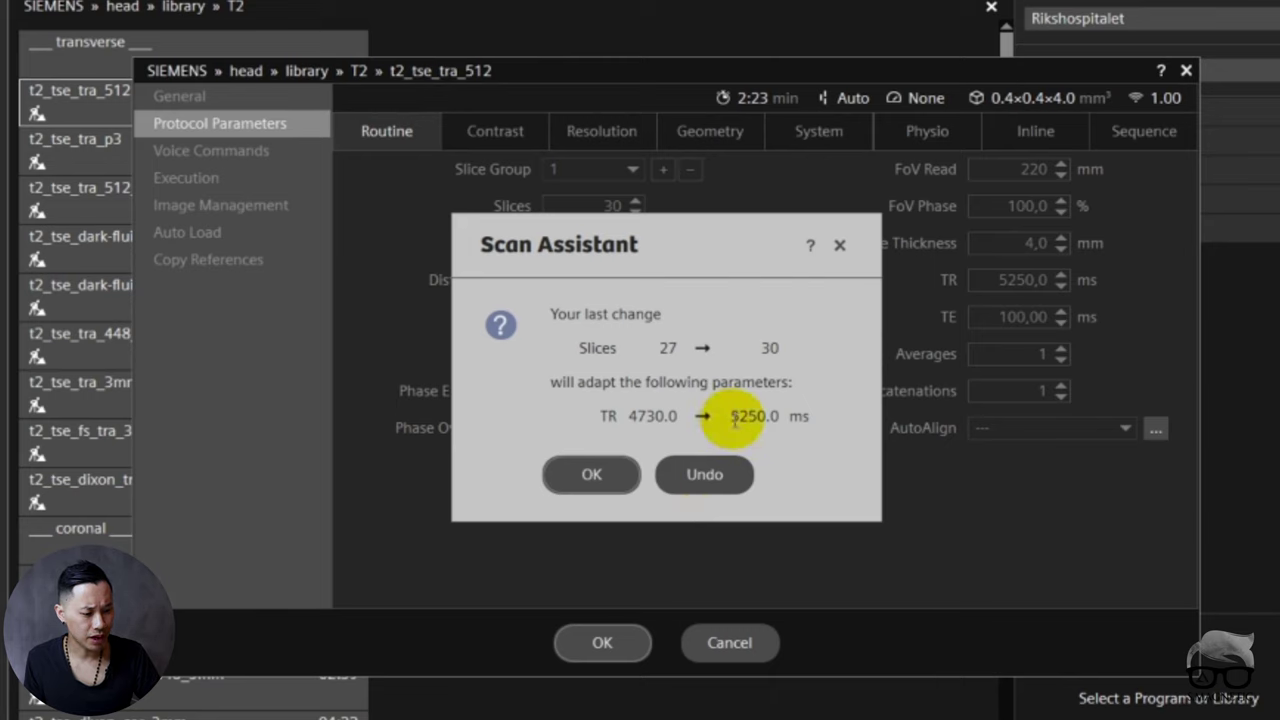
pyautogui.click(594, 478)
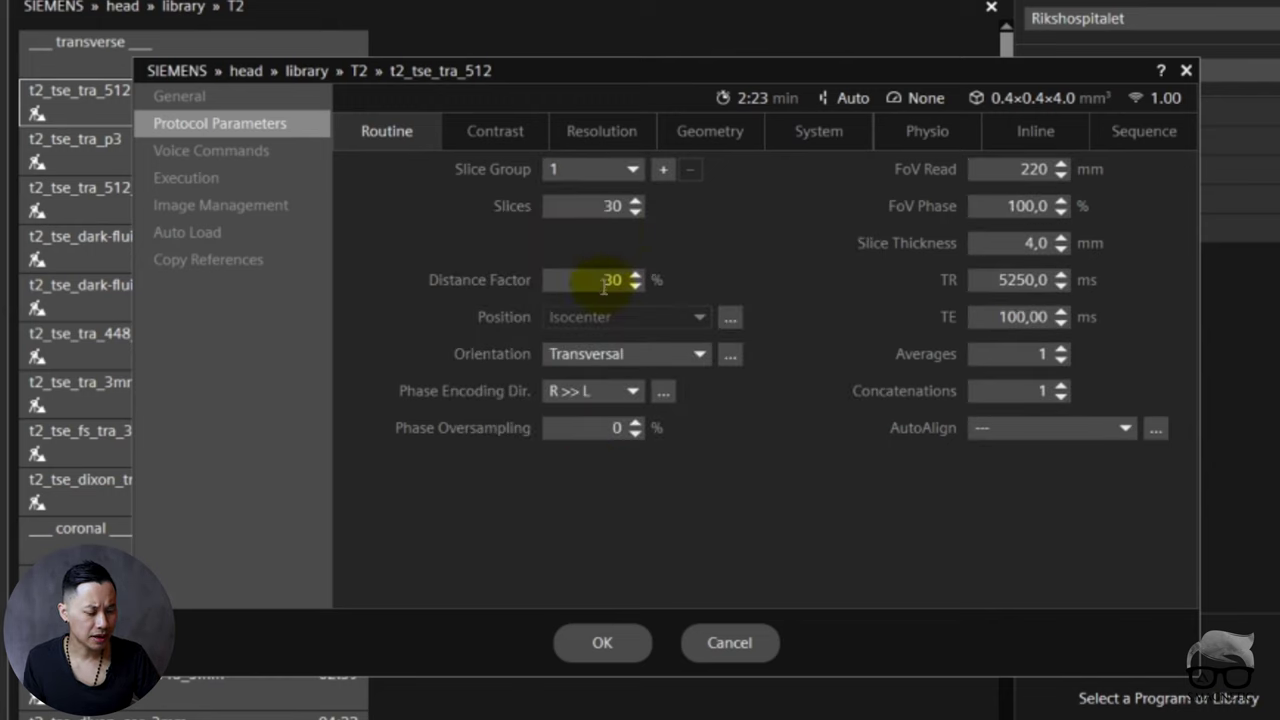
# Raise the slices to 35, with TR rising to 6120 ms, and set Concatenations to 2
pyautogui.click(614, 203)
pyautogui.click(636, 200)
pyautogui.click(636, 203)
pyautogui.click(636, 203)
pyautogui.click(636, 203)
pyautogui.click(636, 203)
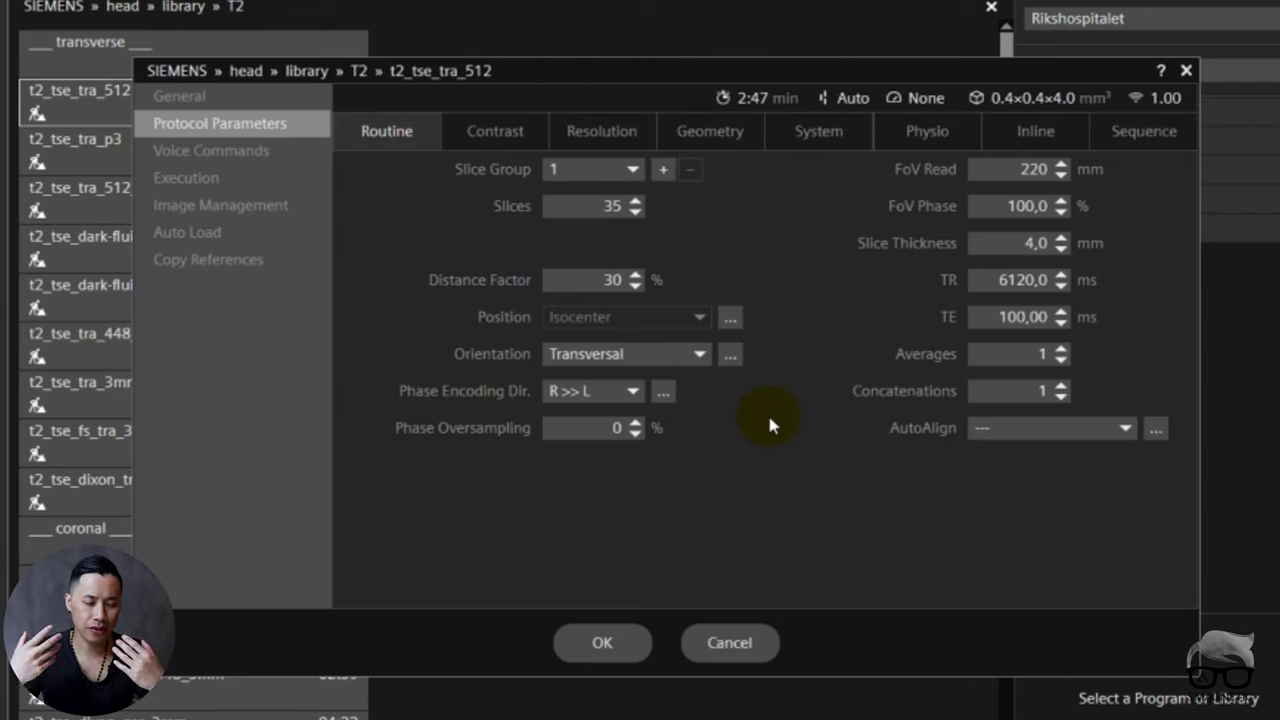
pyautogui.click(1062, 386)
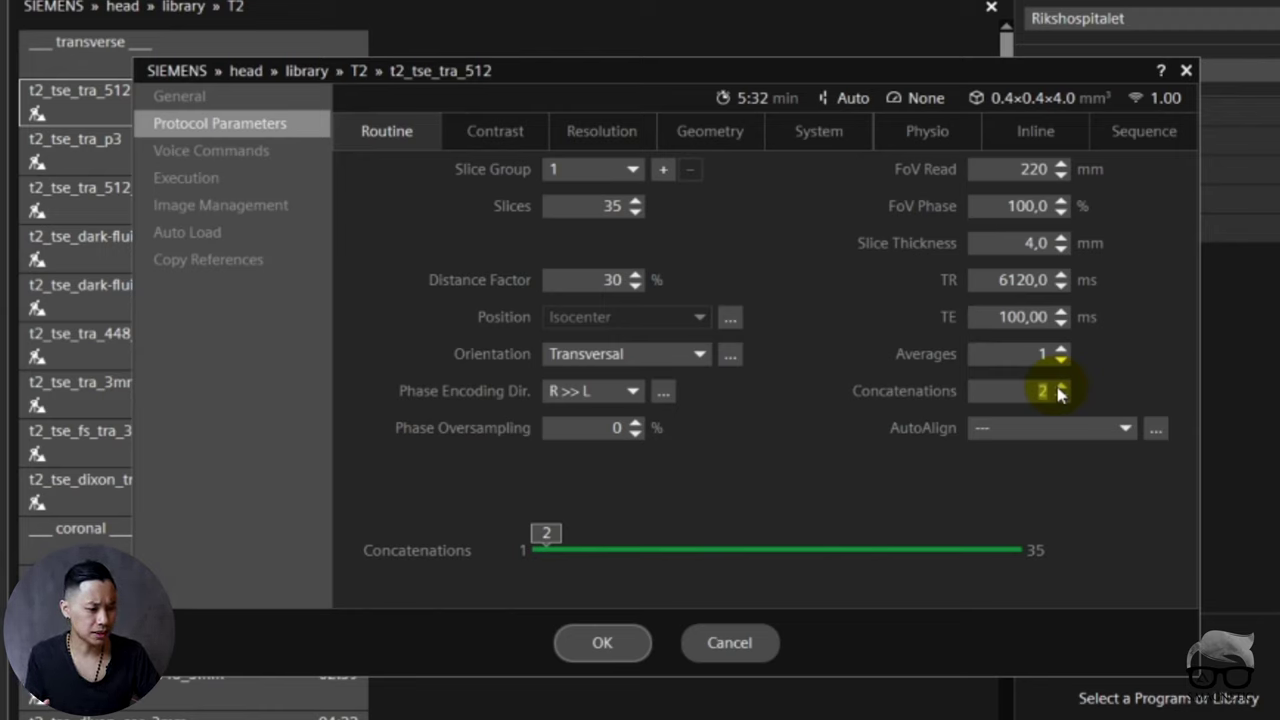
# Show the TR range again, now with a 3150 ms minimum for 2 concatenations
pyautogui.click(1020, 280)
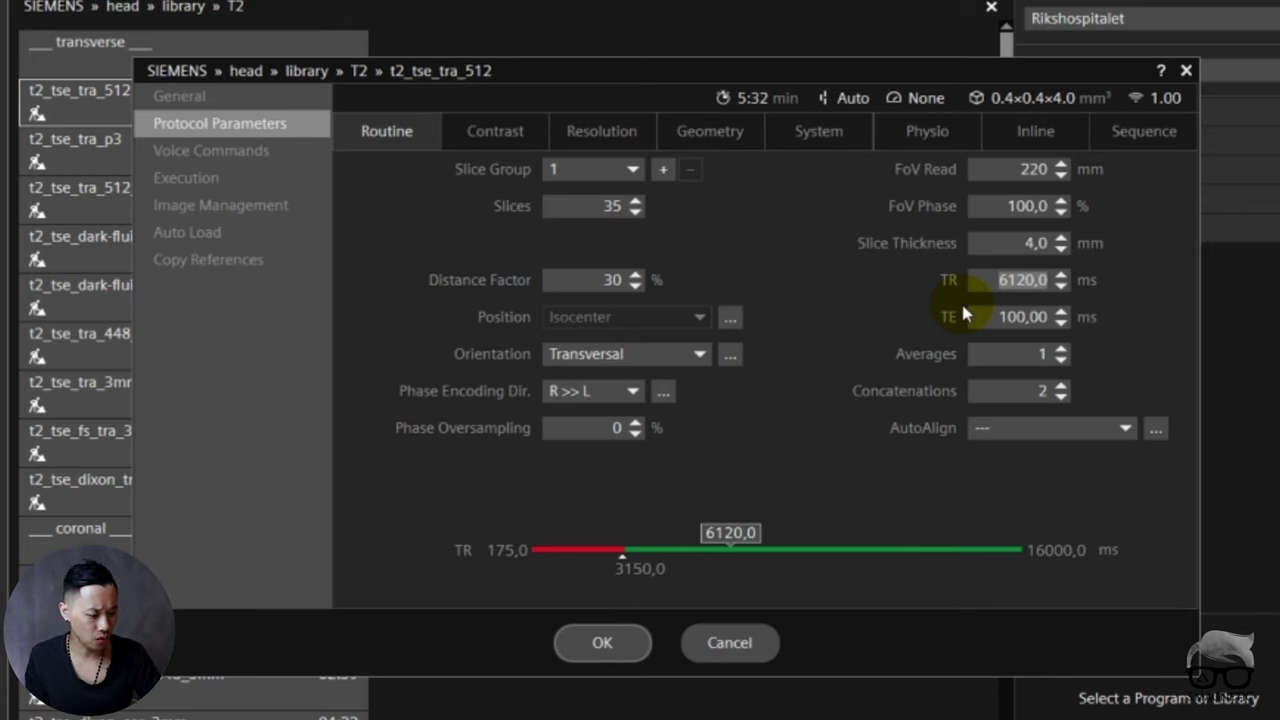
# Set TR to its 3150 ms minimum, cutting scan time to 2:52 min
pyautogui.click(601, 568)
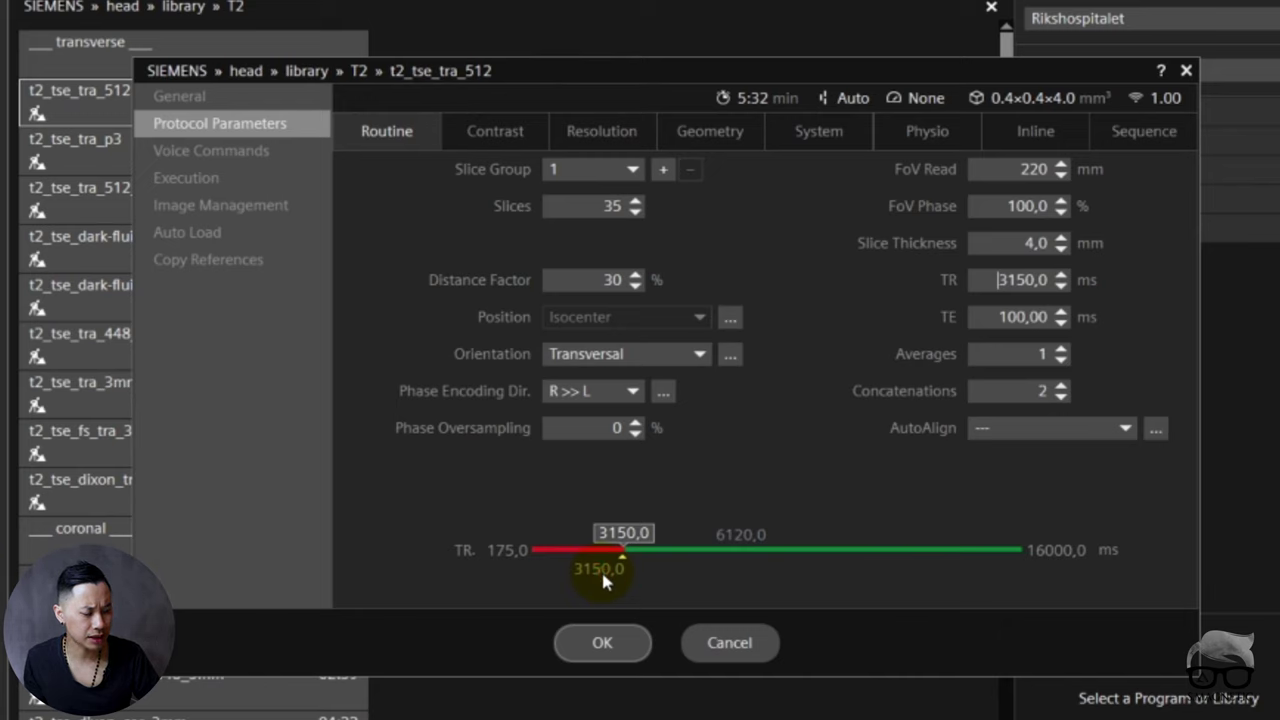
pyautogui.click(602, 569)
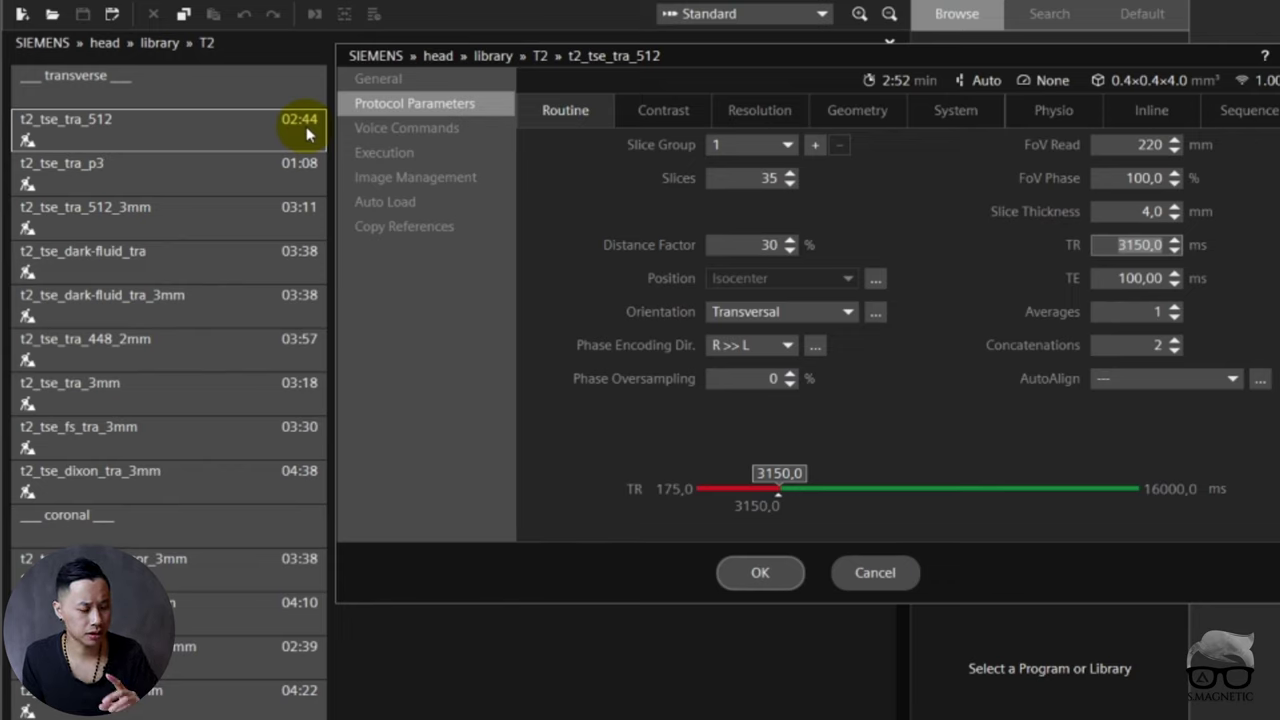
# Change the slice Distance Factor from 30 % to 0 %
pyautogui.click(758, 245)
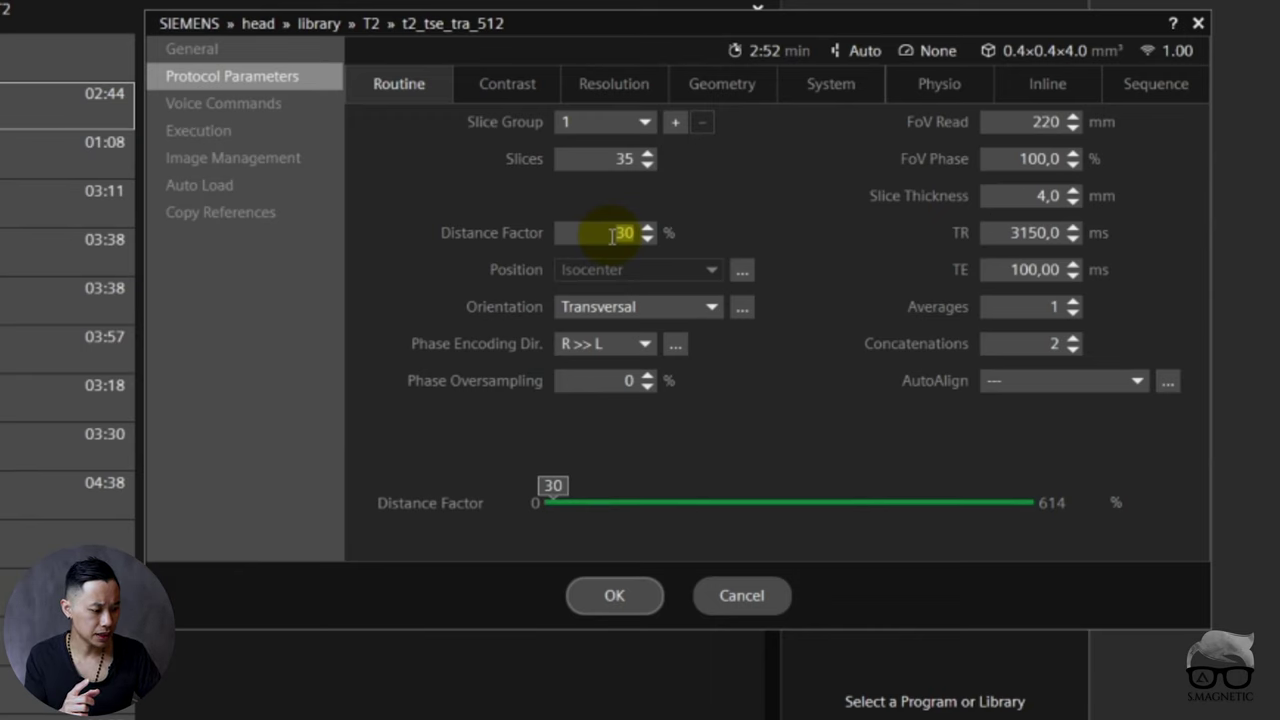
pyautogui.write('0')
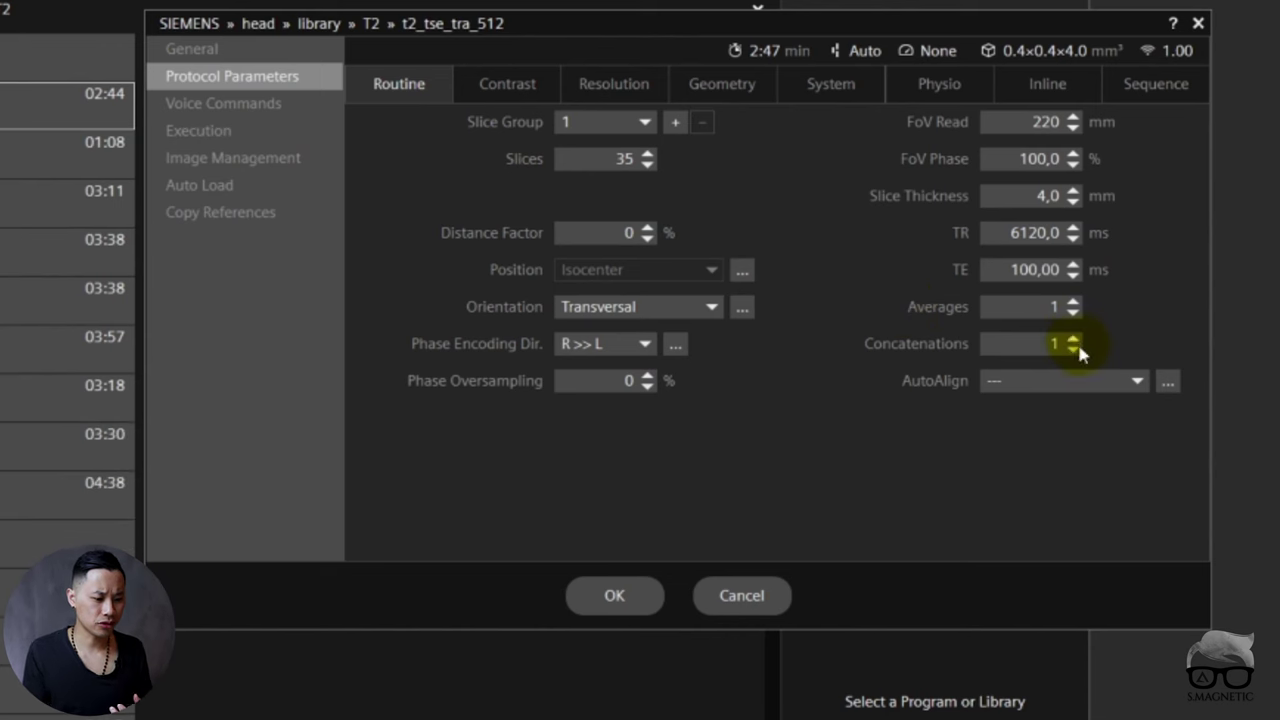
# Set the T2 protocol to 2 concatenations and TR 3150 ms, then review Slices and Distance Factor
pyautogui.click(1073, 340)
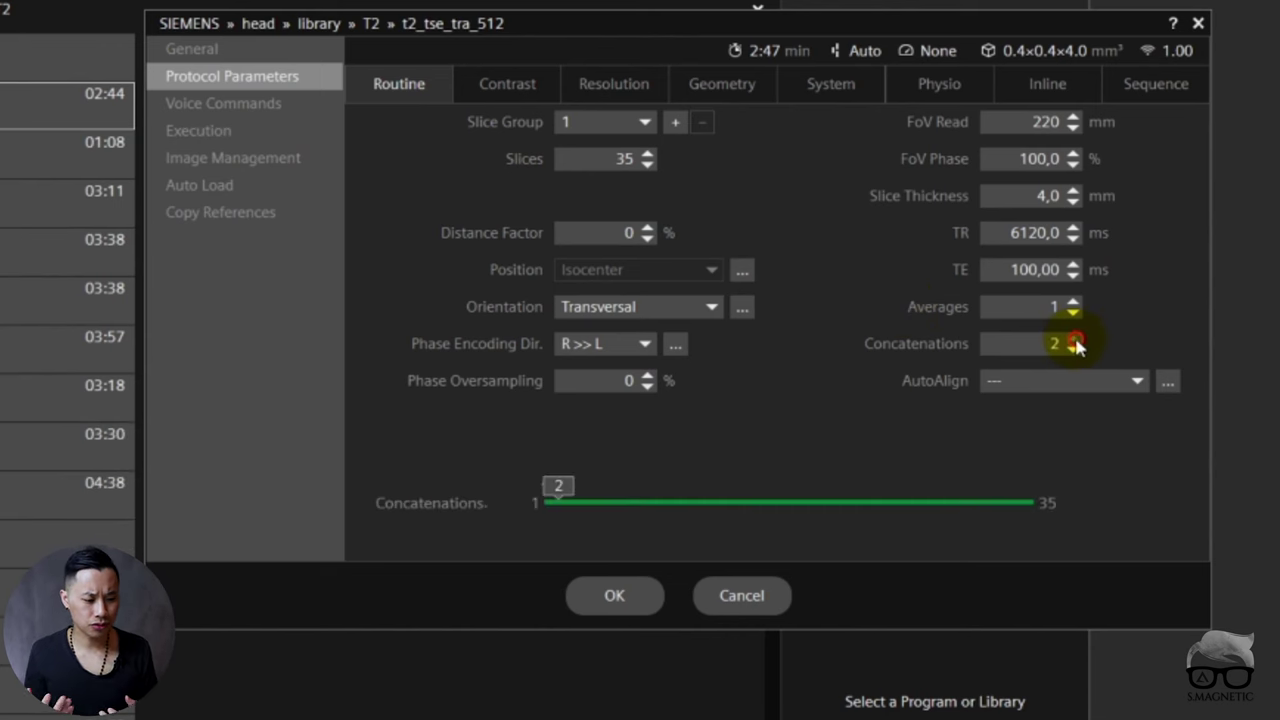
pyautogui.click(999, 233)
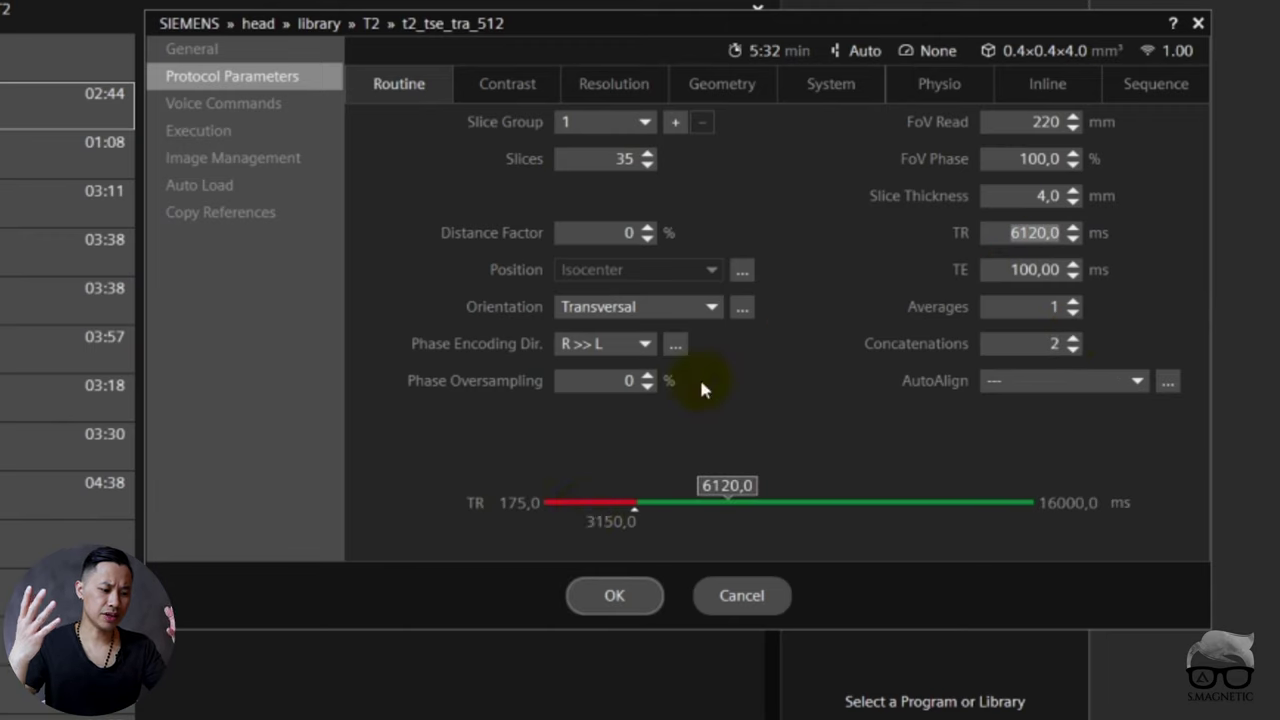
pyautogui.click(600, 516)
pyautogui.click(1028, 340)
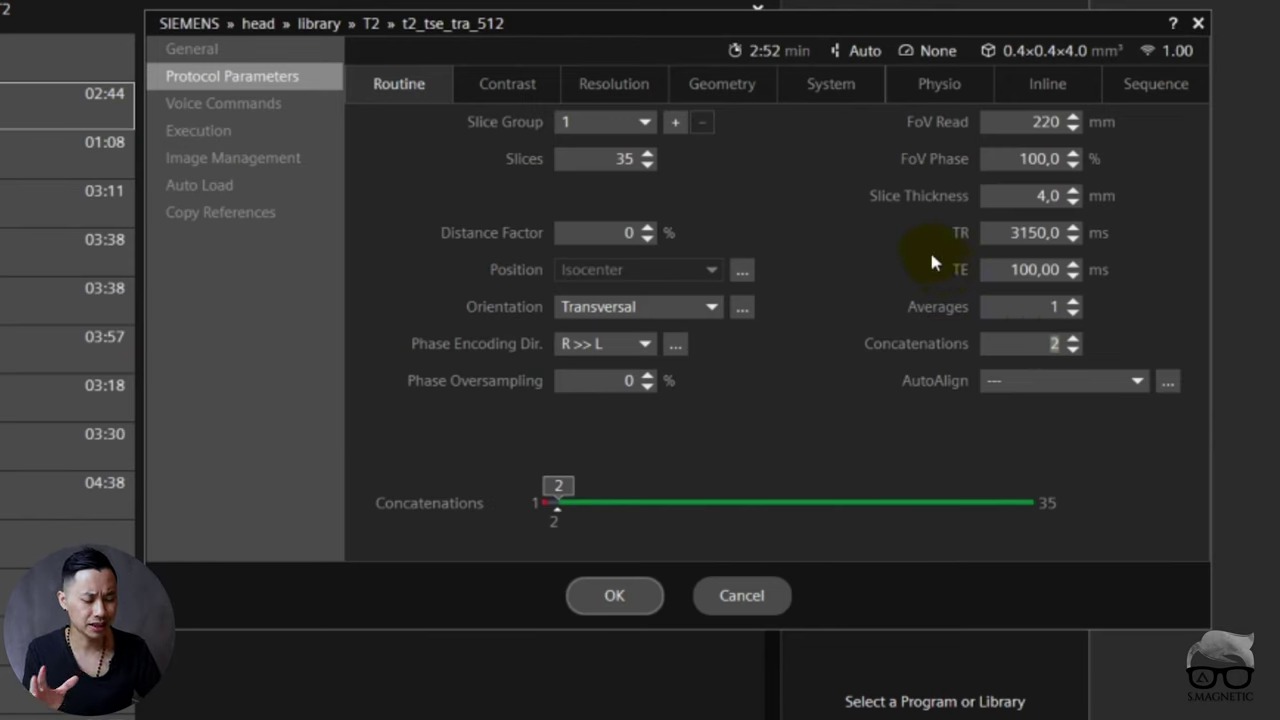
pyautogui.click(628, 159)
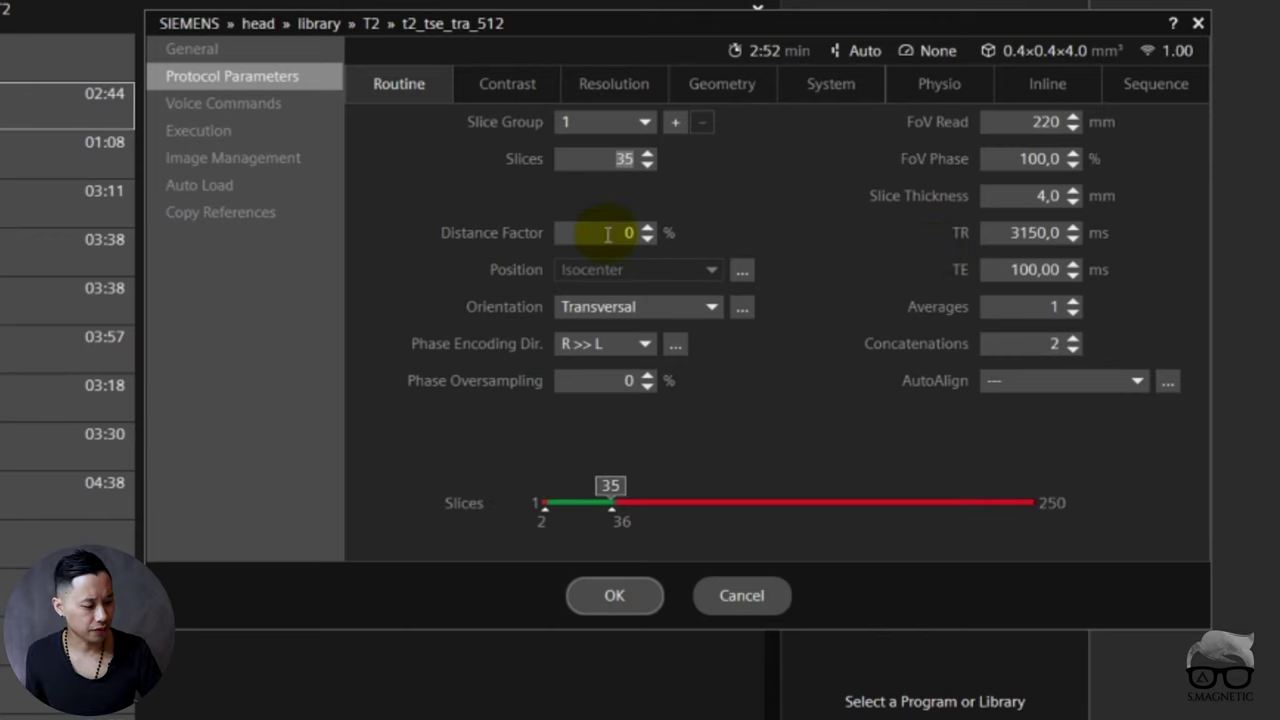
pyautogui.click(607, 234)
# Close the T2 parameters and open t1_tse_r_tra_p2 from the head T1 library to edit TR
pyautogui.click(736, 593)
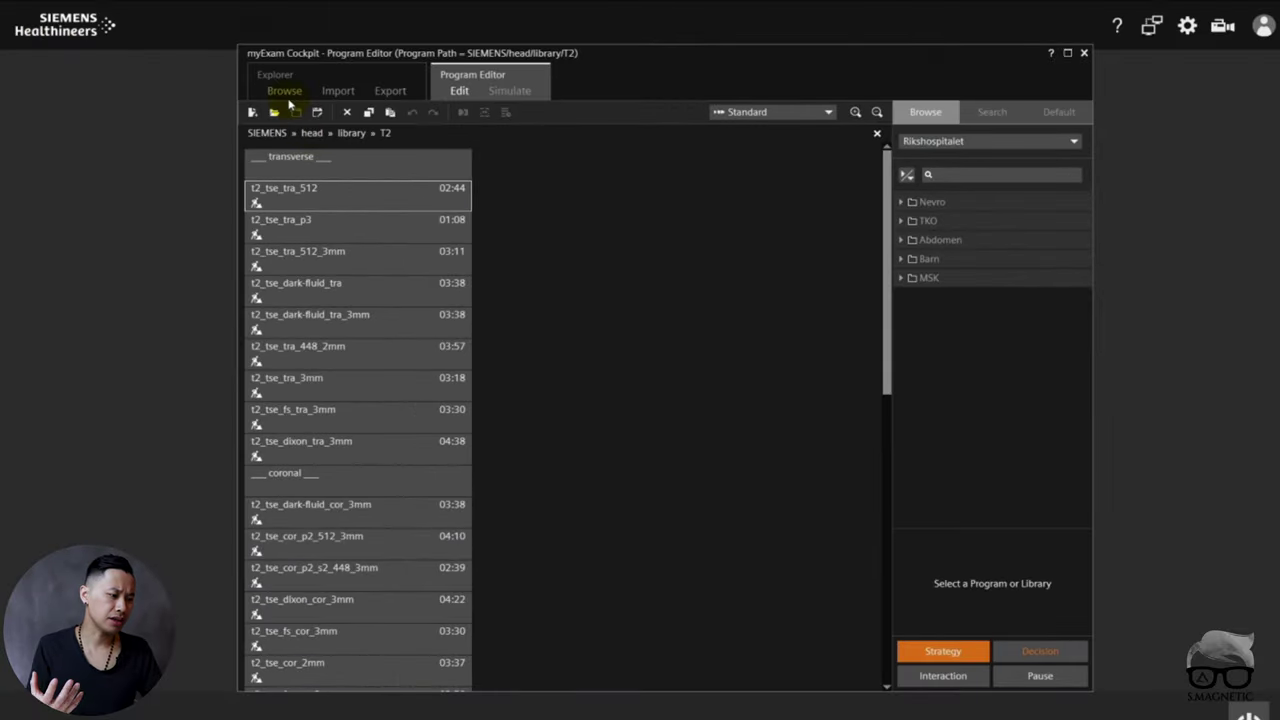
pyautogui.click(286, 94)
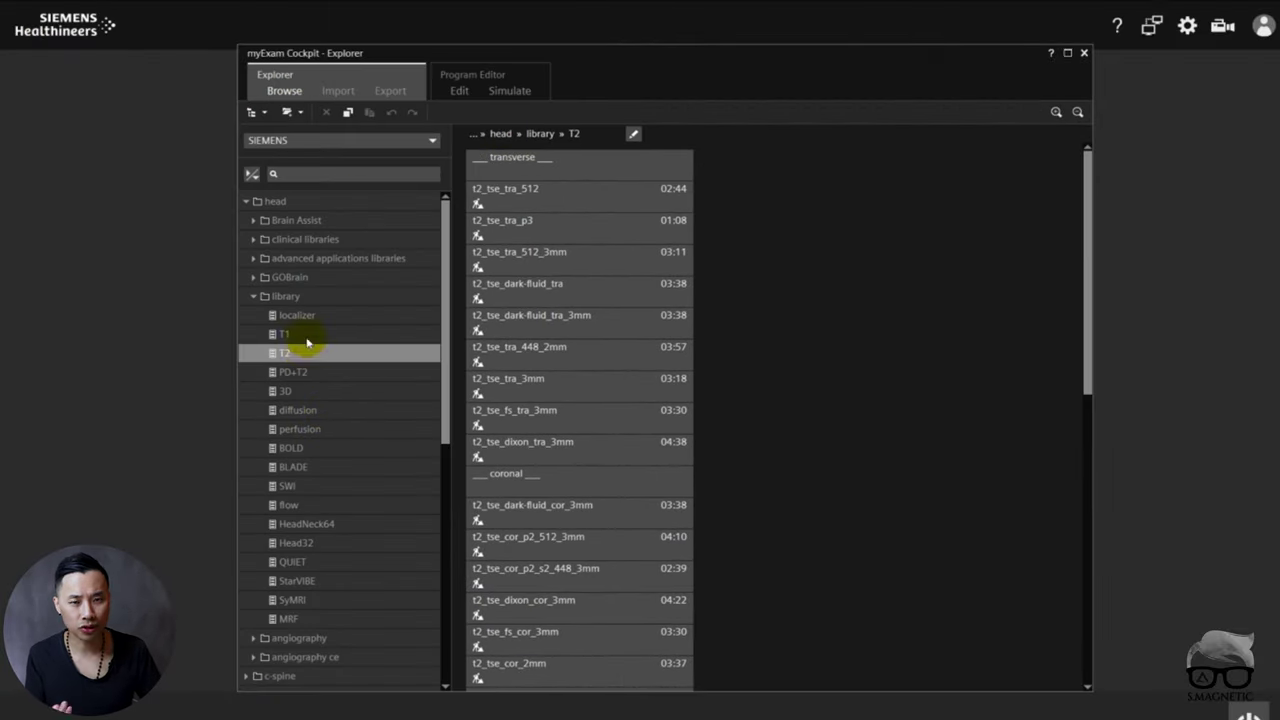
pyautogui.click(300, 335)
pyautogui.scroll(-2, 560, 430)
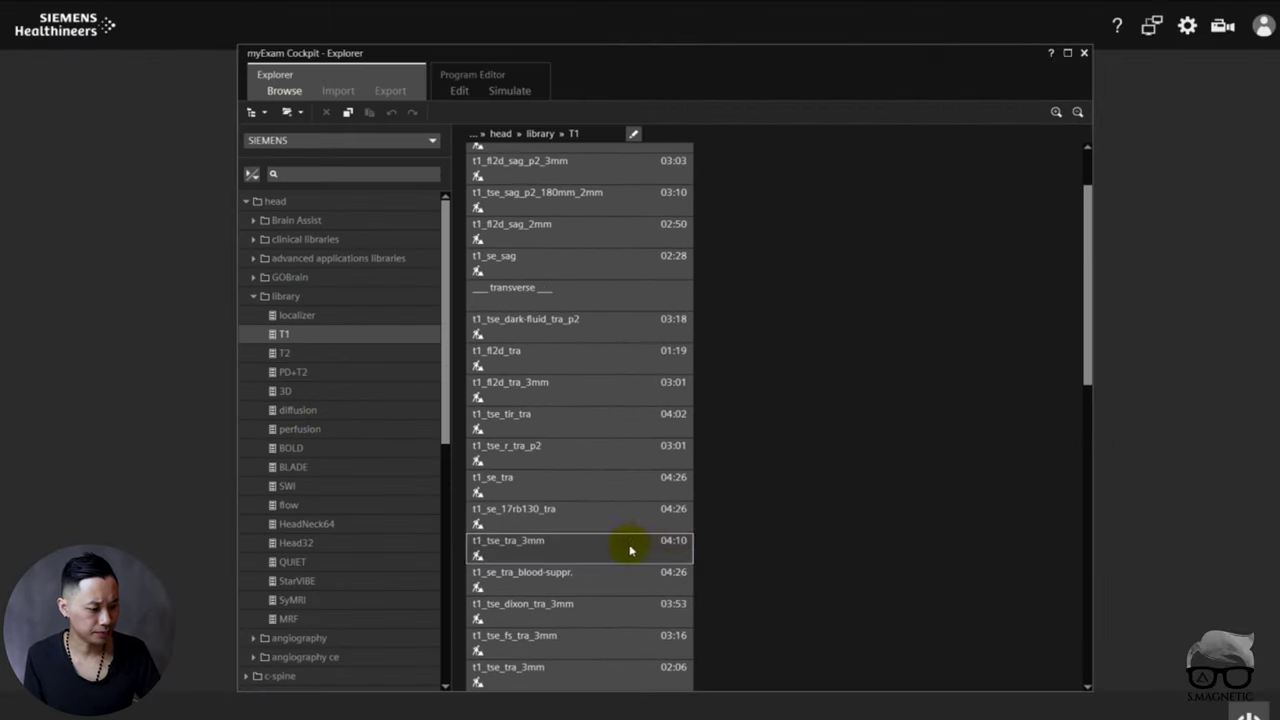
pyautogui.doubleClick(627, 168)
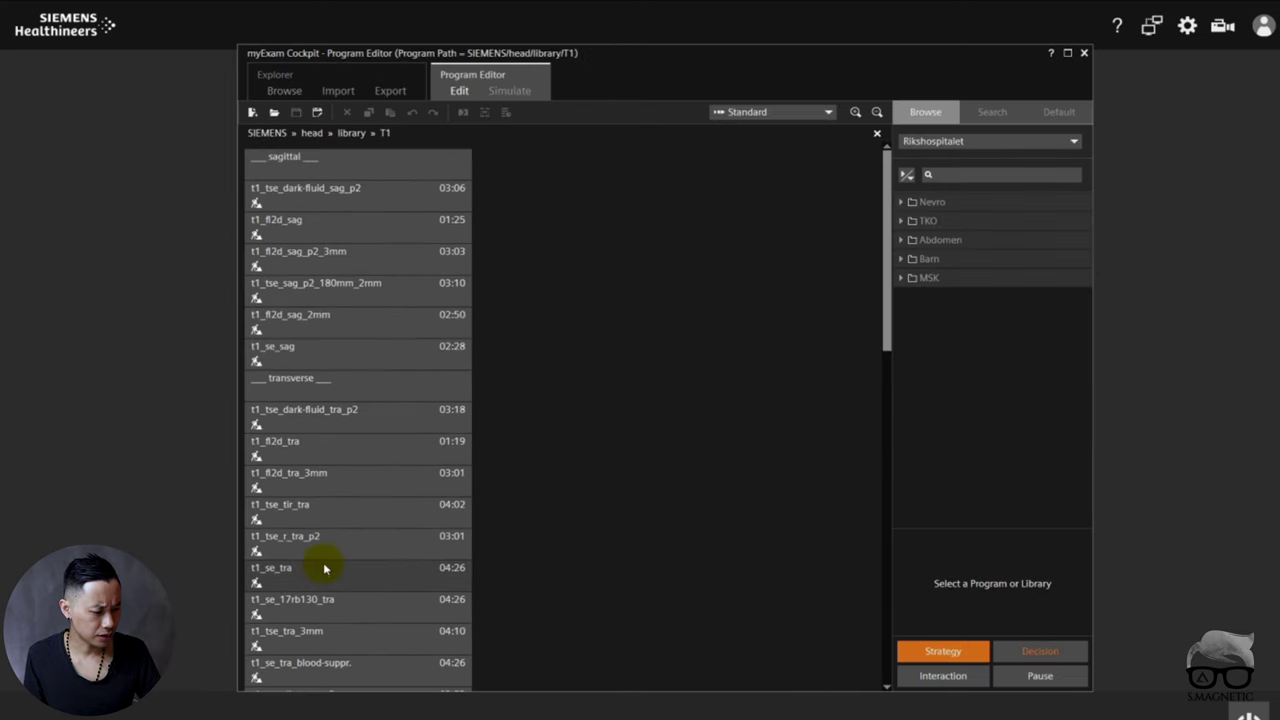
pyautogui.click(331, 549)
pyautogui.doubleClick(331, 549)
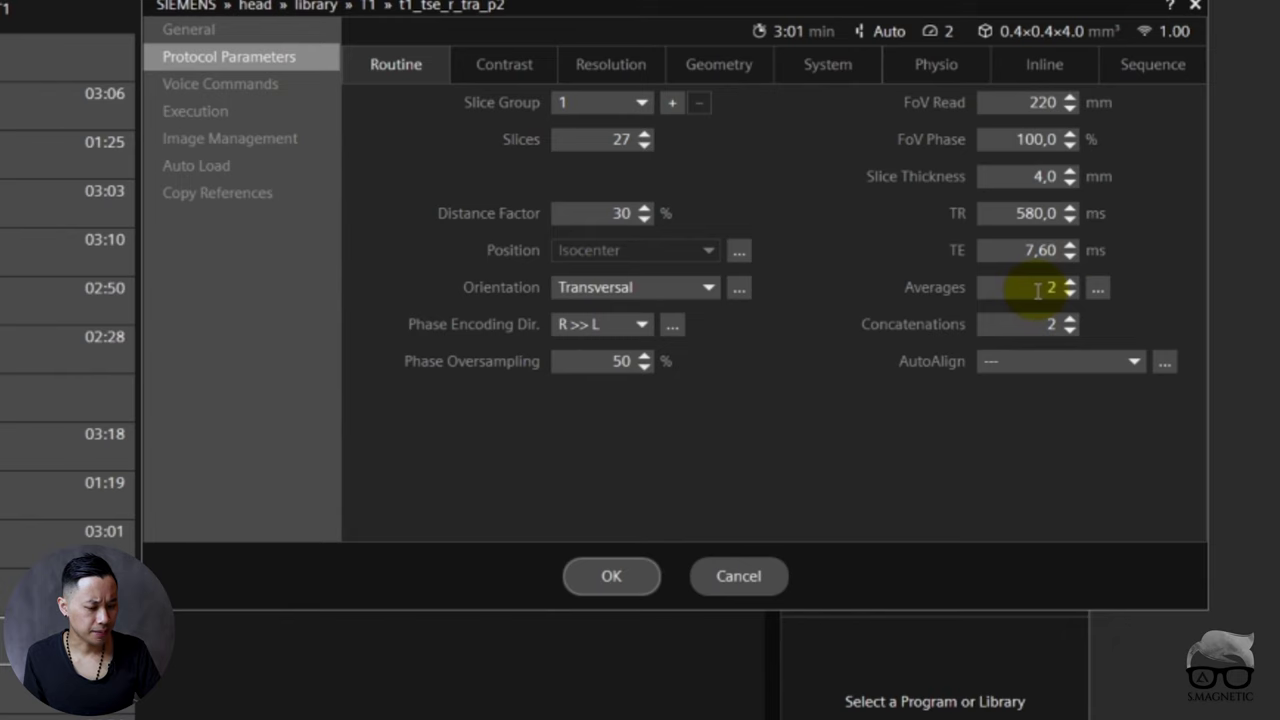
pyautogui.click(1015, 220)
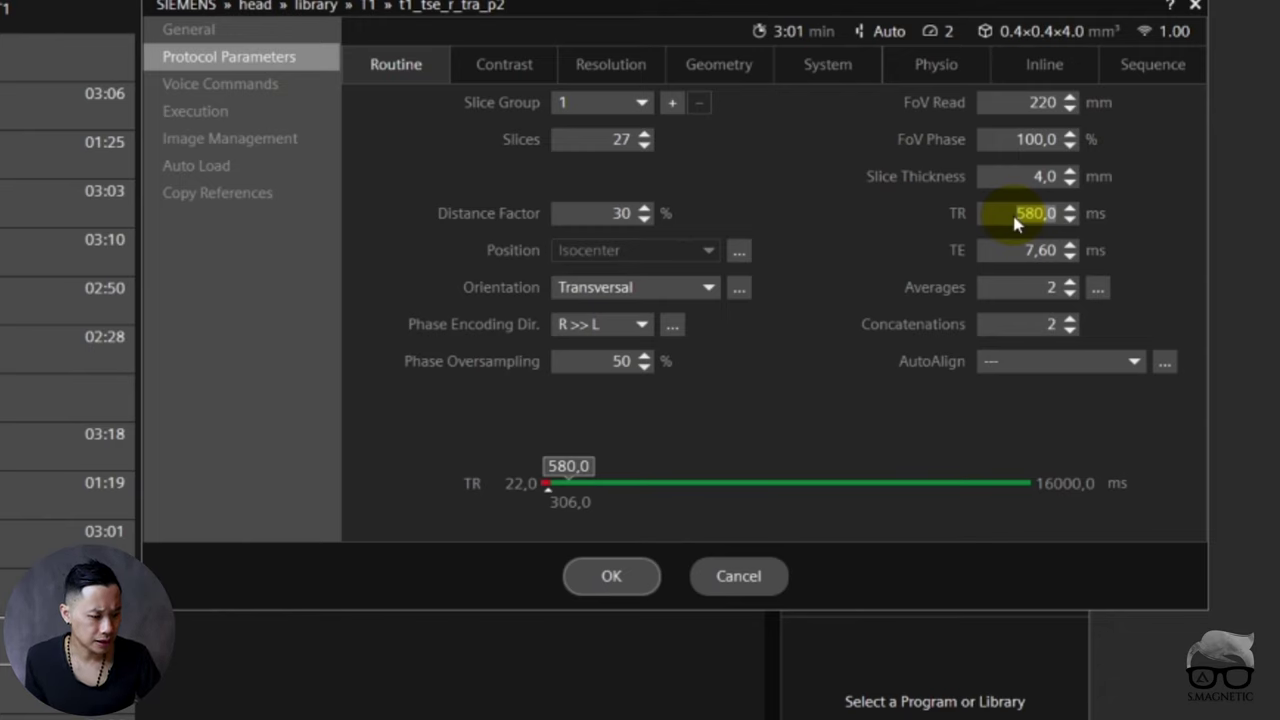
# Enter TR 306 ms, drop to 1 concatenation accepting TR 589 ms, and enter 50 slices
pyautogui.write('306')
pyautogui.press('Return')
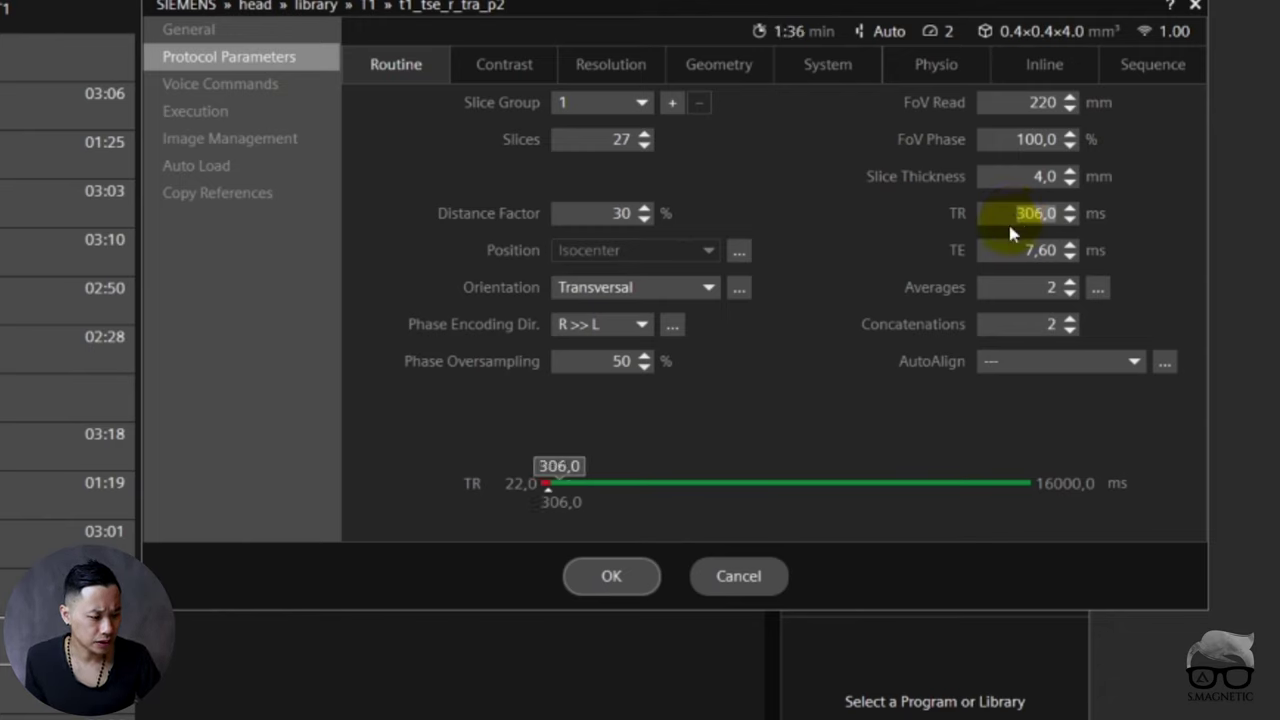
pyautogui.click(1066, 329)
pyautogui.press('Return')
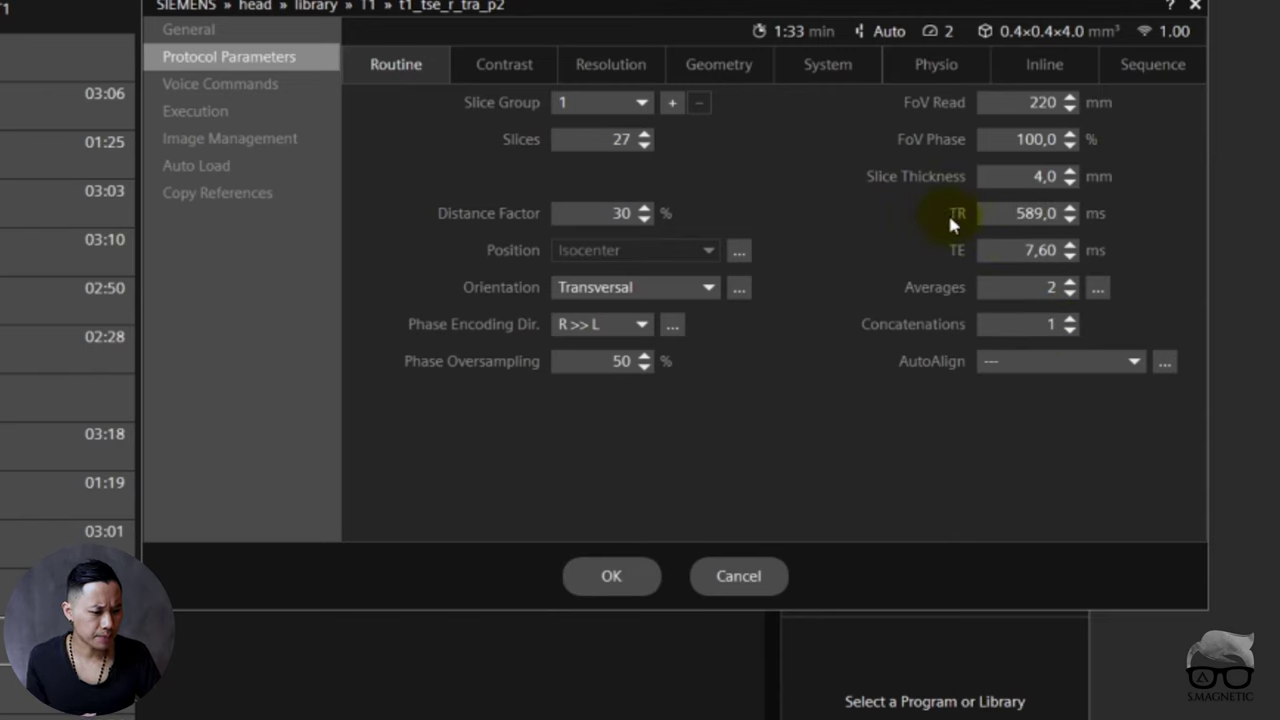
pyautogui.doubleClick(622, 139)
pyautogui.write('50')
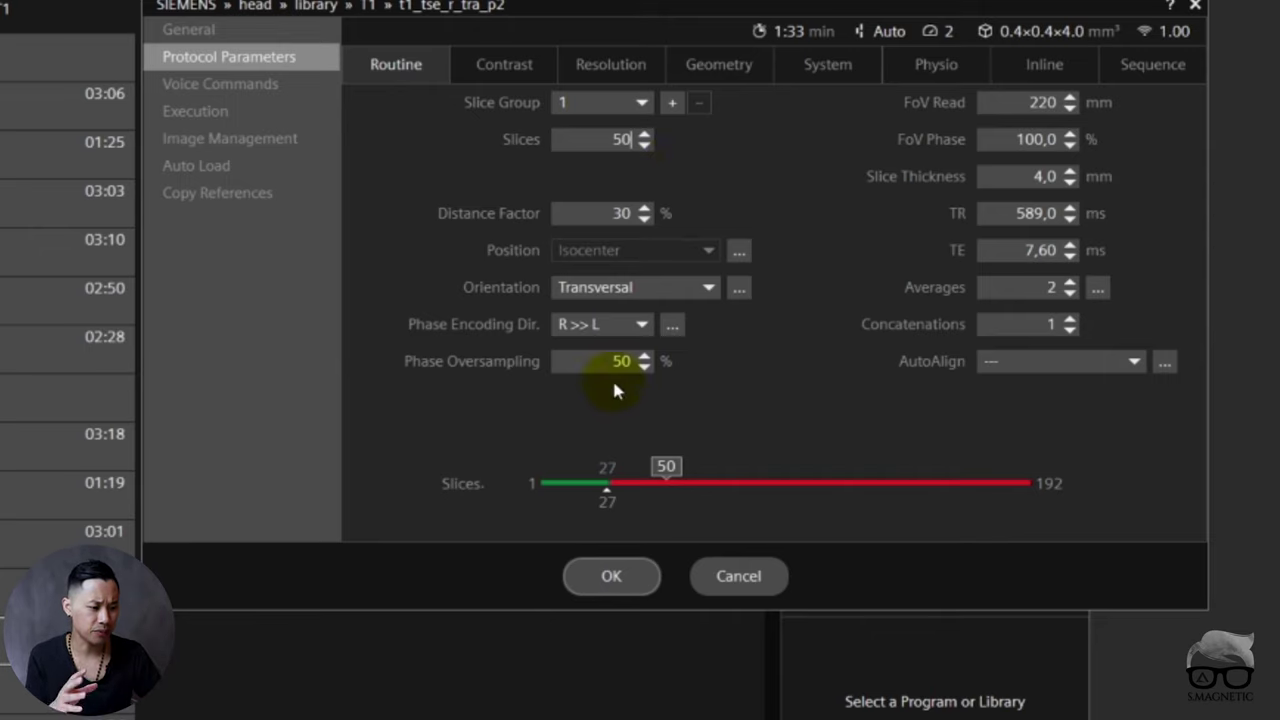
# Apply 50 slices to t1_tse_r_tra_p2 and accept TR rising from 589 to 1090 ms
pyautogui.click(657, 484)
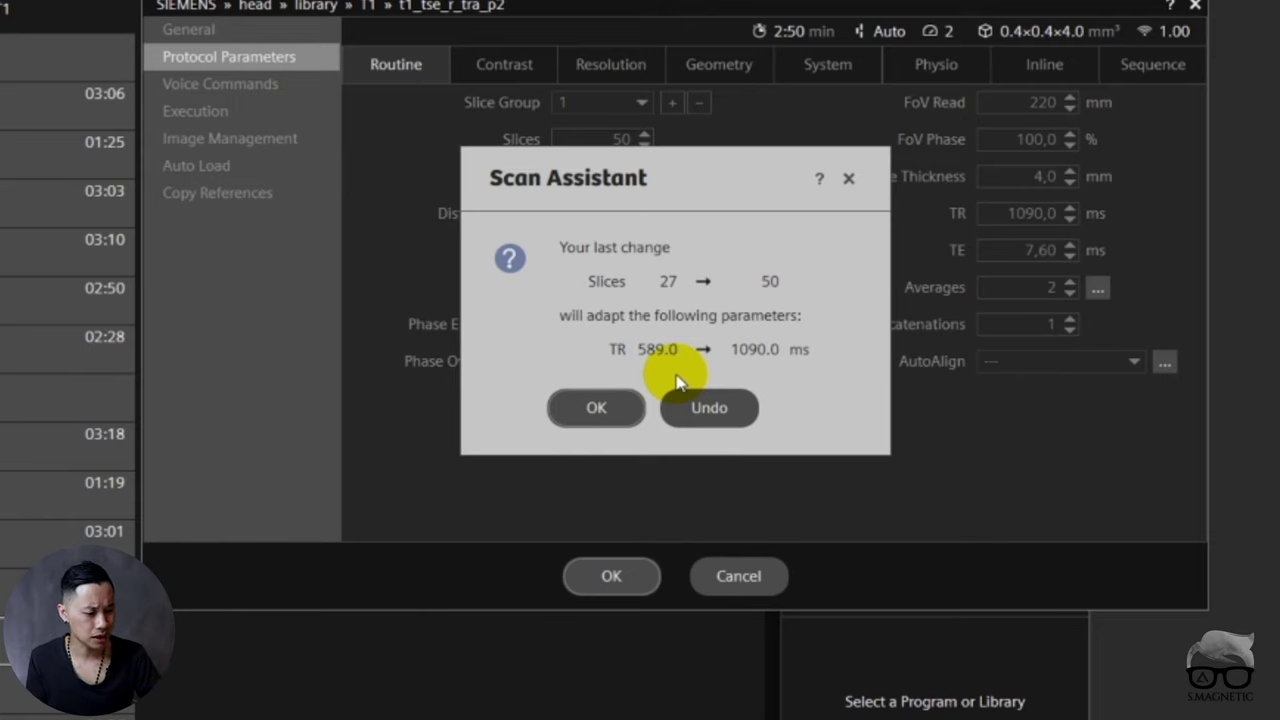
pyautogui.click(612, 407)
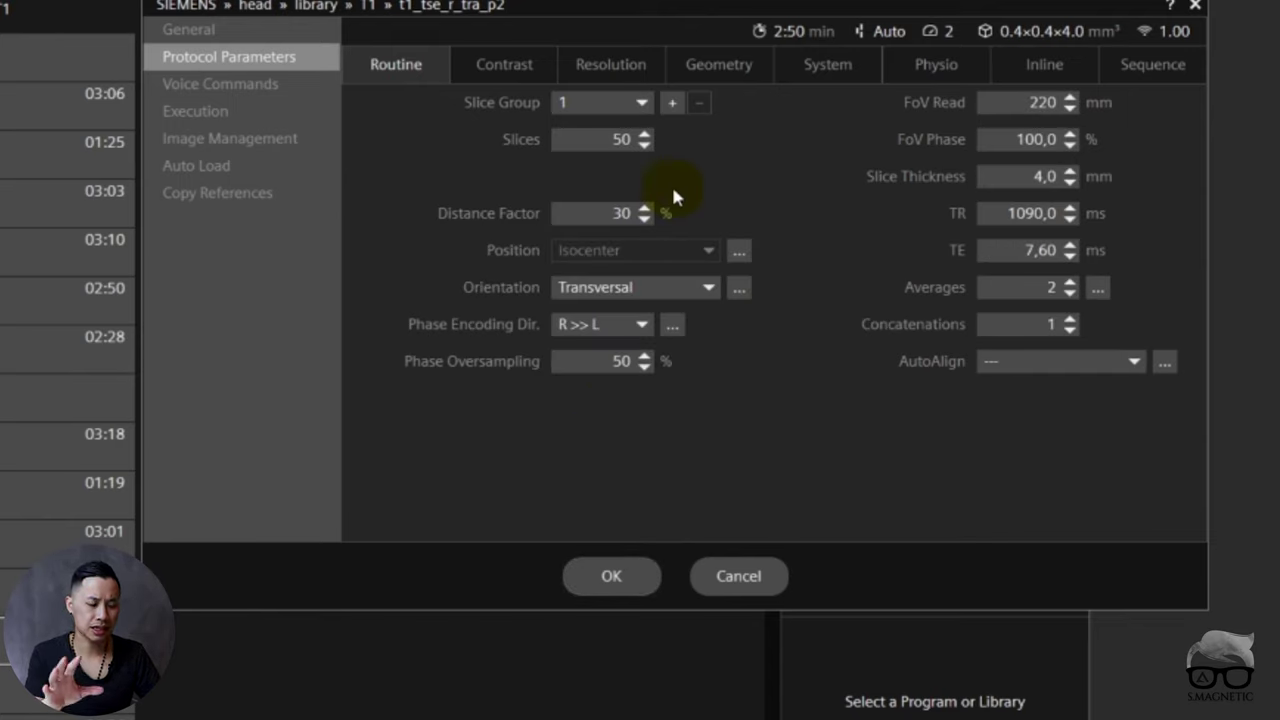
# Return t1_tse_r_tra_p2 to 2 concatenations and enter TR 600 ms, giving a 3:08 min scan
pyautogui.click(1070, 319)
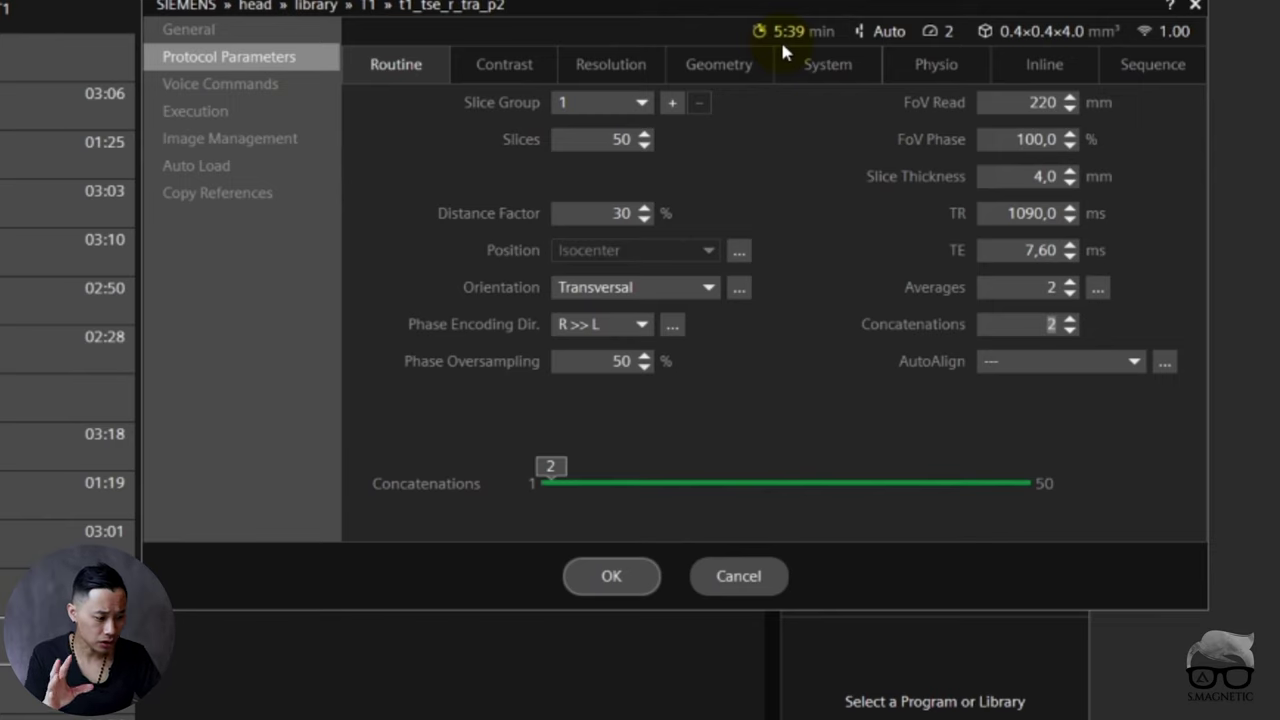
pyautogui.click(1008, 213)
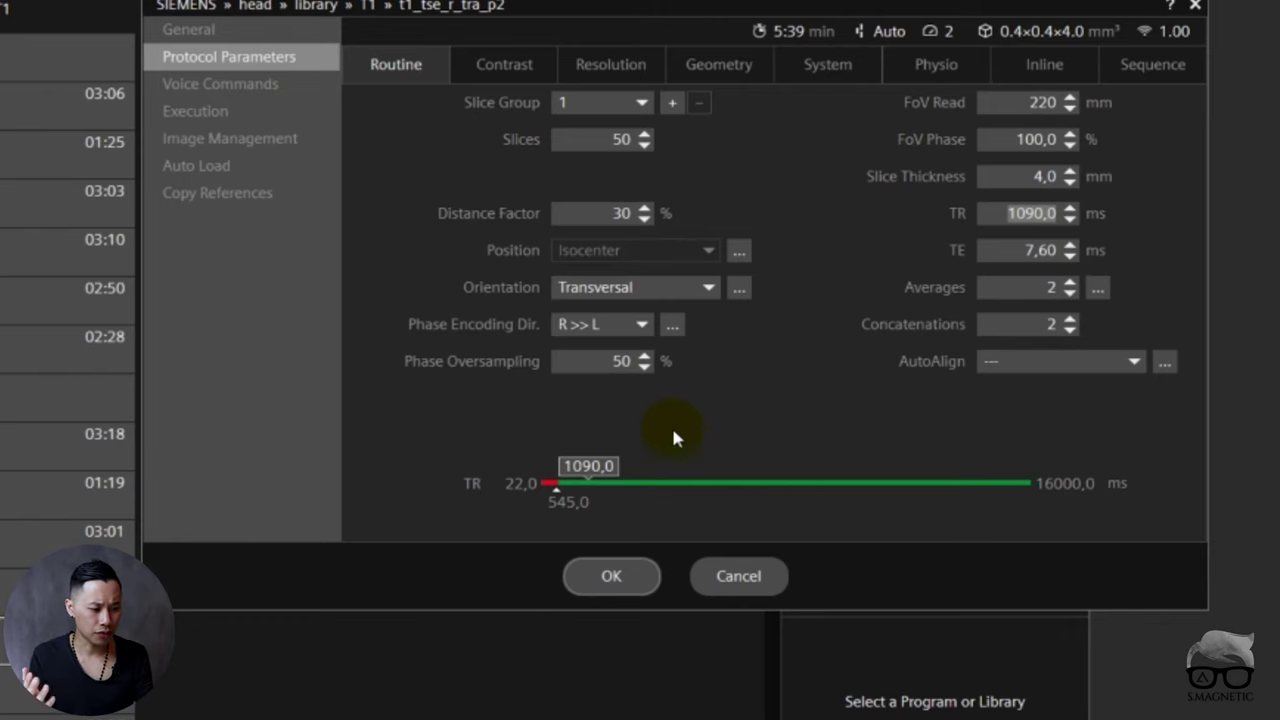
pyautogui.click(568, 503)
pyautogui.write('00')
pyautogui.press('BackSpace')
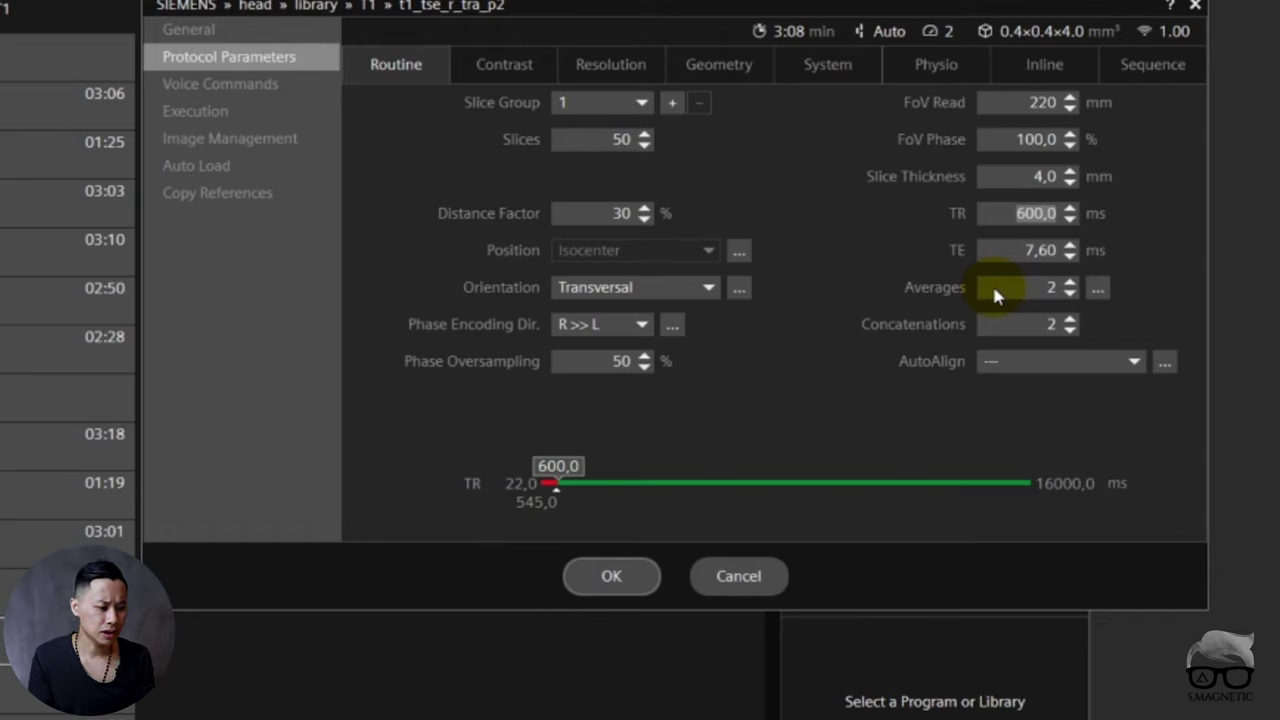
pyautogui.click(612, 139)
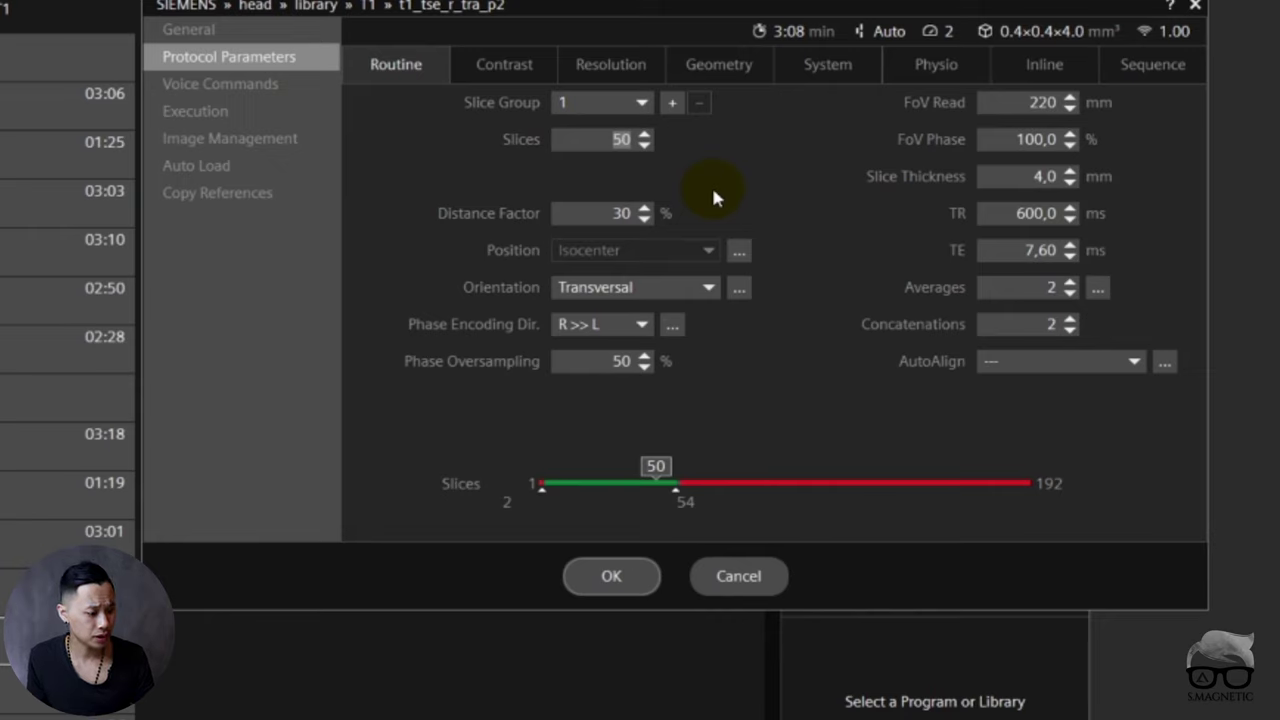
pyautogui.click(1029, 330)
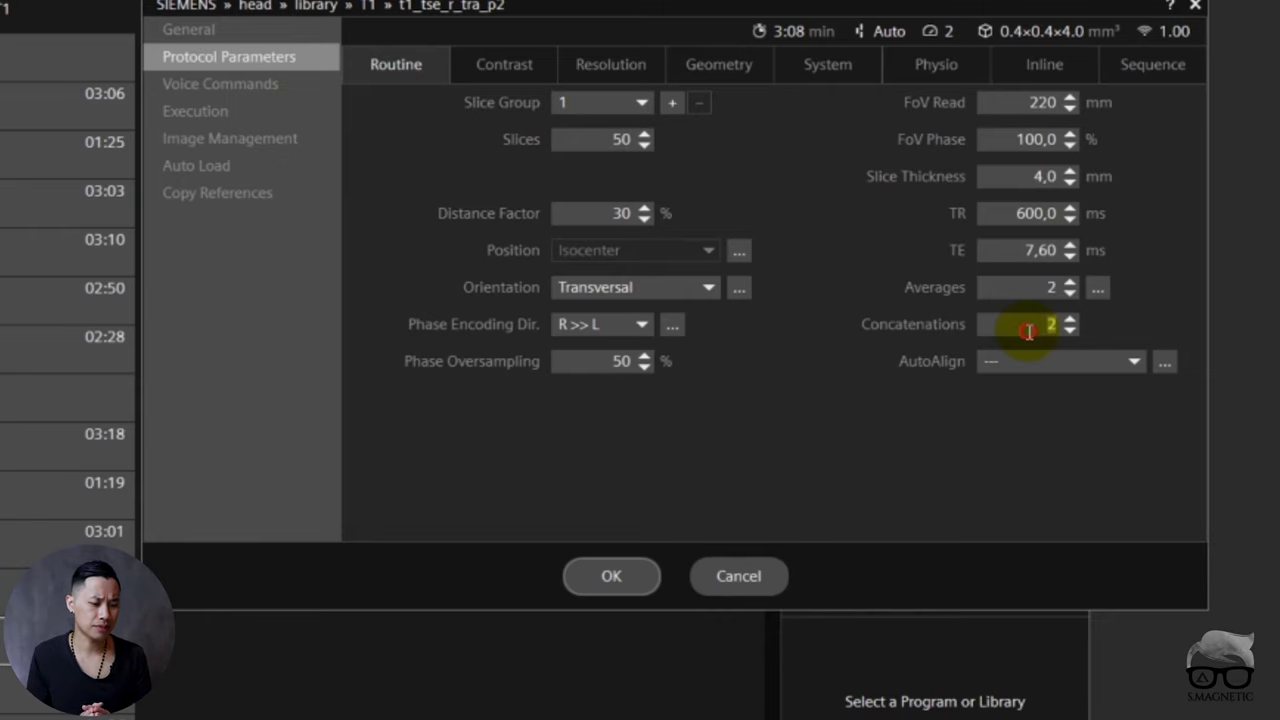
pyautogui.click(1005, 213)
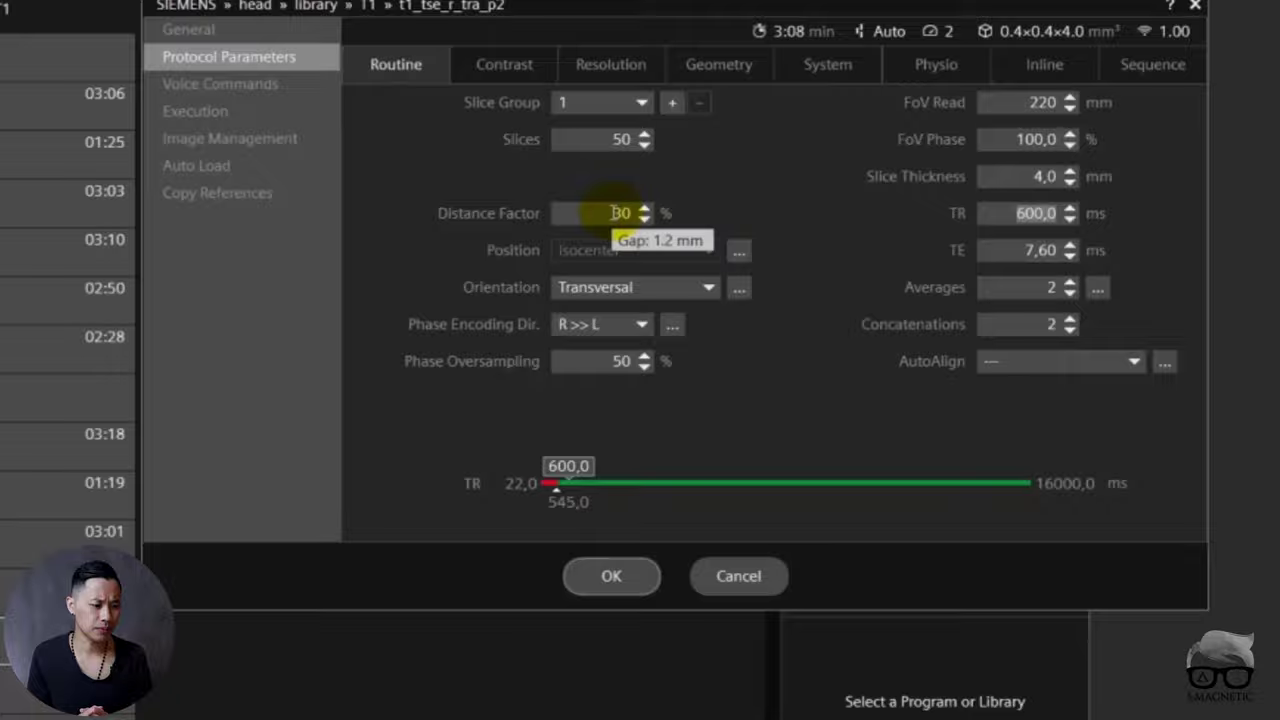